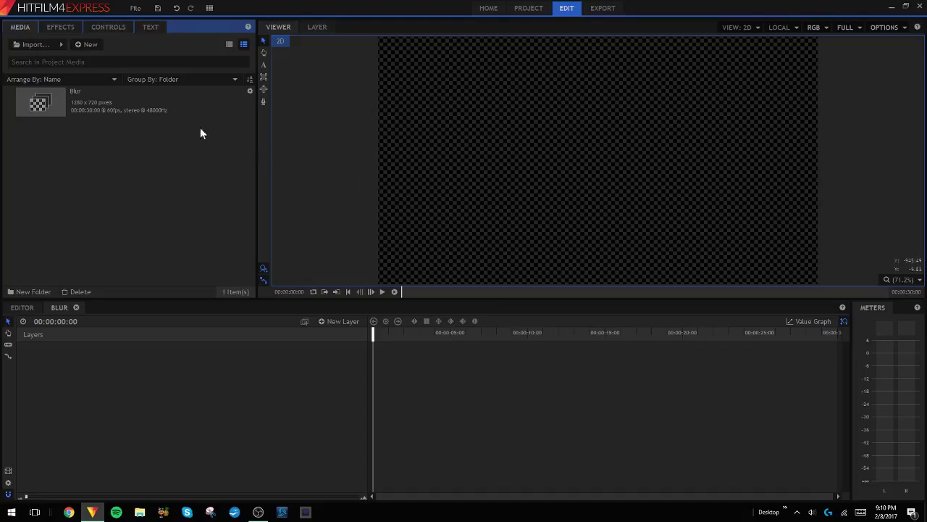
Step: Import the Intro video from the Youtube folder on the Desktop into the project media
{"action": "left_click", "coordinate": [141, 118]}
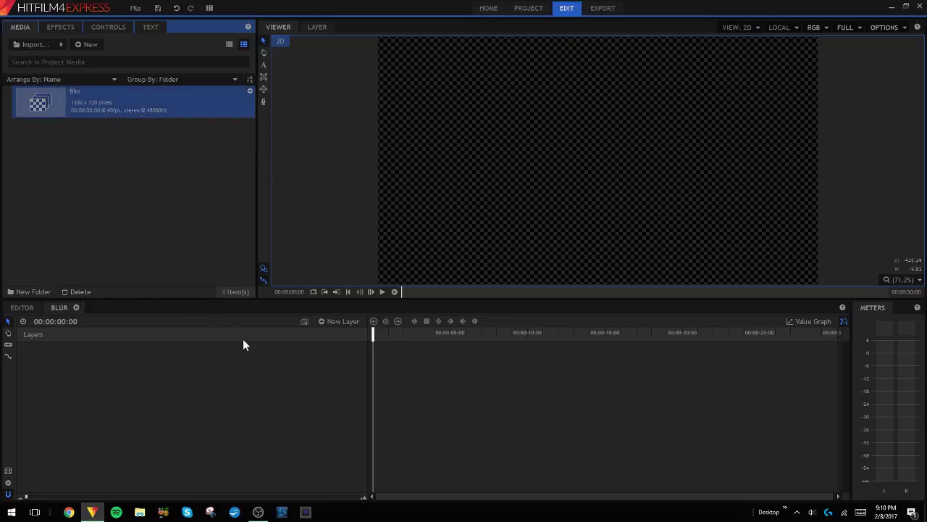
{"action": "left_click", "coordinate": [153, 159]}
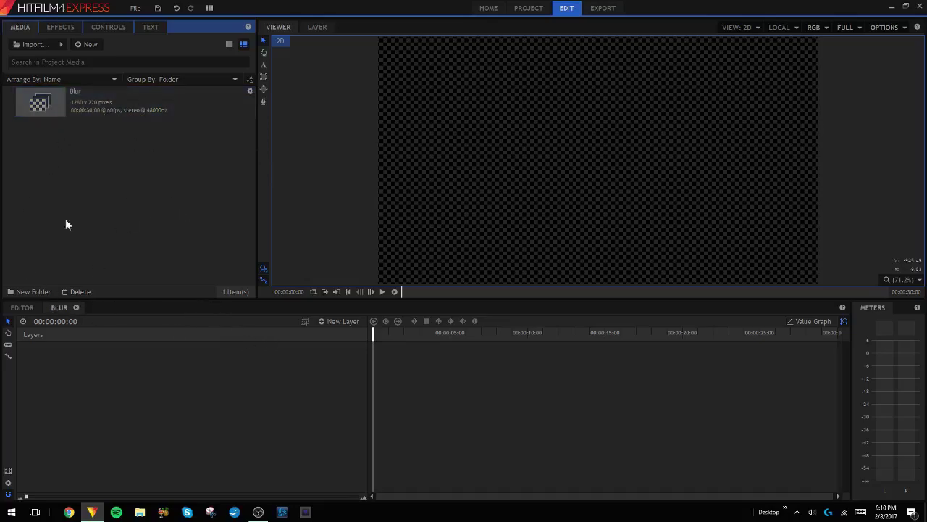
{"action": "left_click", "coordinate": [38, 48]}
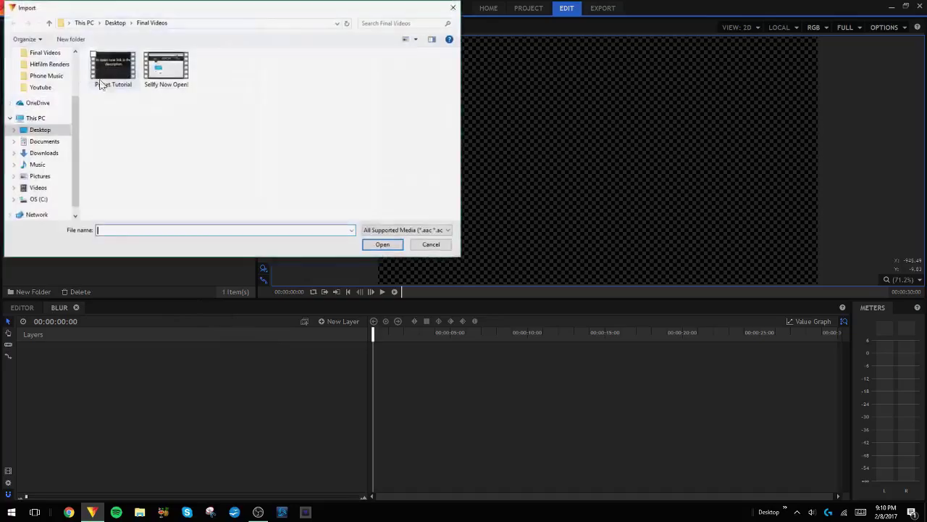
{"action": "left_click", "coordinate": [45, 131]}
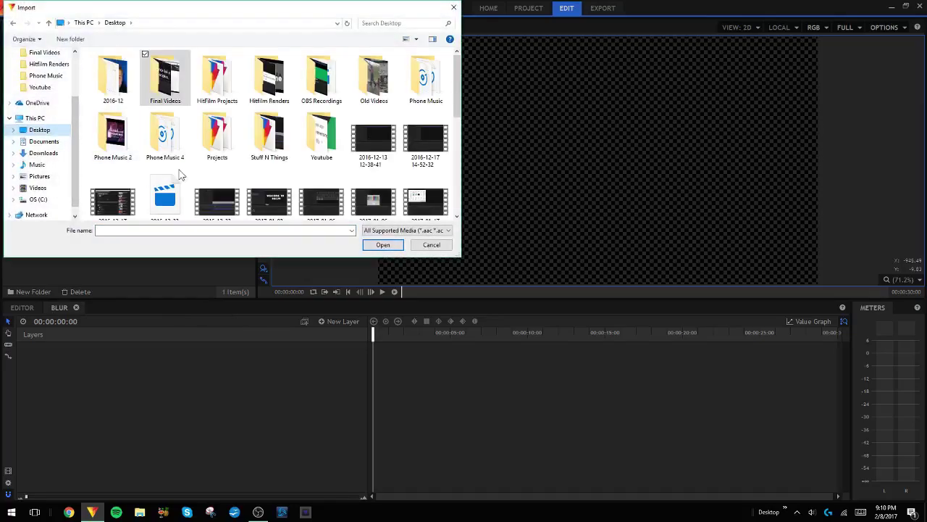
{"action": "double_click", "coordinate": [315, 154]}
{"action": "double_click", "coordinate": [270, 112]}
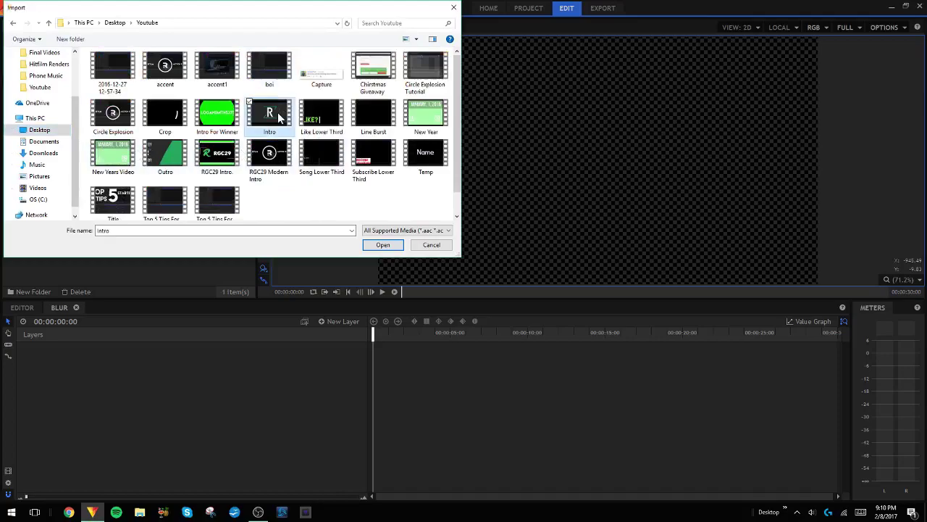
Step: Place Intro.mp4 at the start of the Blur composite timeline and play it back
{"action": "left_click_drag", "start_coordinate": [113, 137], "coordinate": [369, 359]}
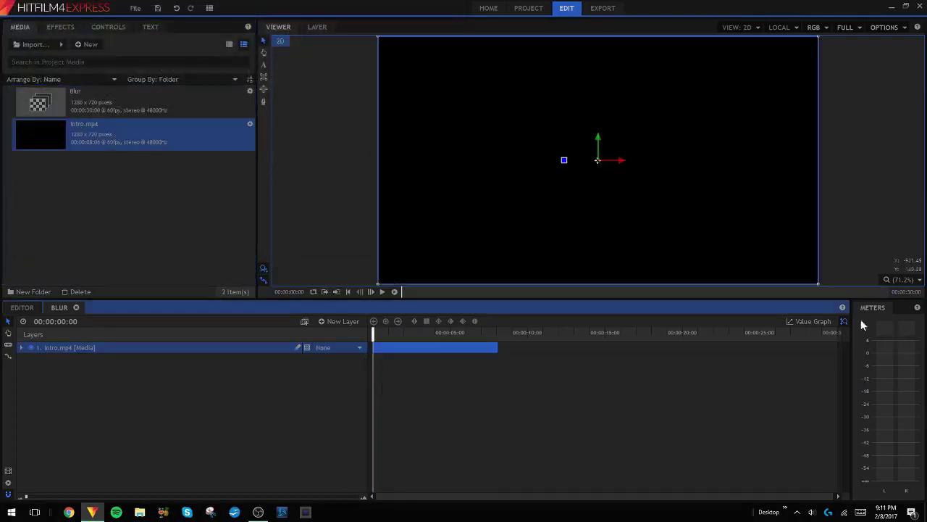
{"action": "left_click", "coordinate": [384, 292]}
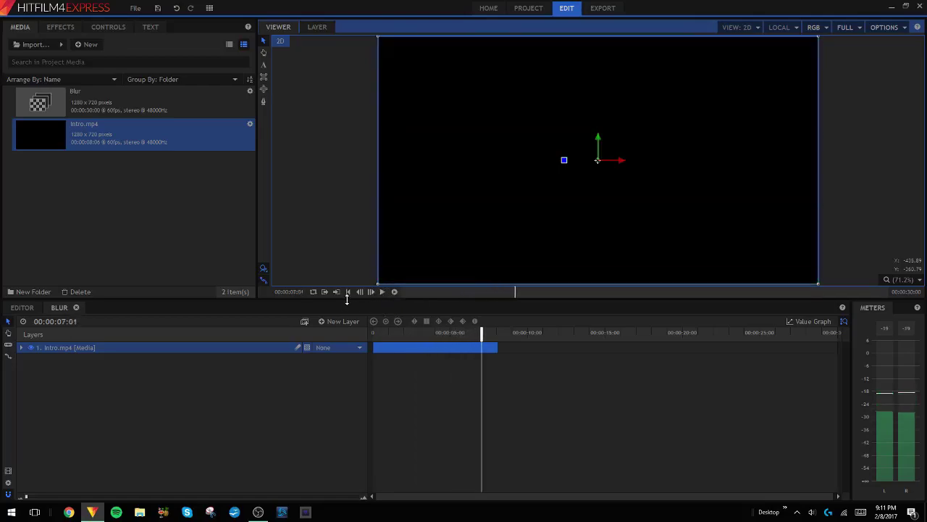
{"action": "left_click", "coordinate": [382, 290]}
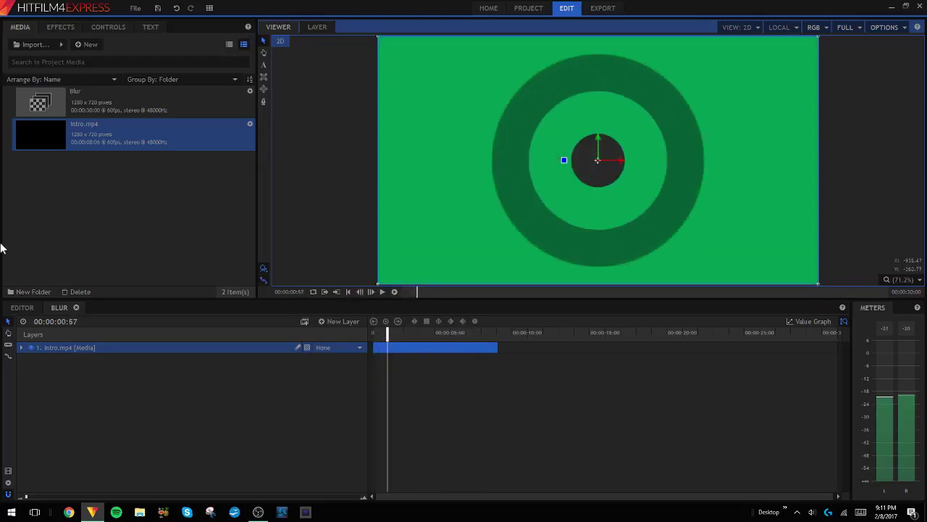
Step: Apply the Blur effect from the Blurs category to the Intro.mp4 layer
{"action": "left_click", "coordinate": [60, 29]}
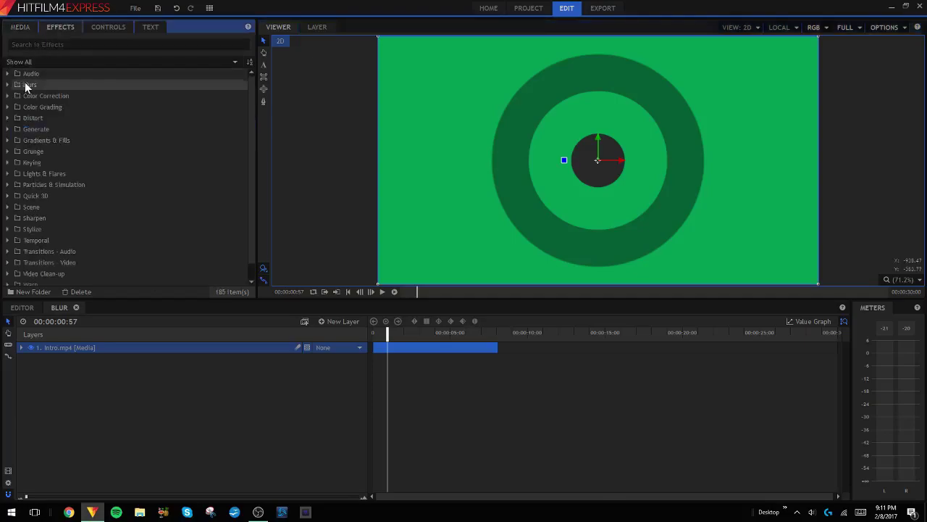
{"action": "left_click", "coordinate": [8, 85]}
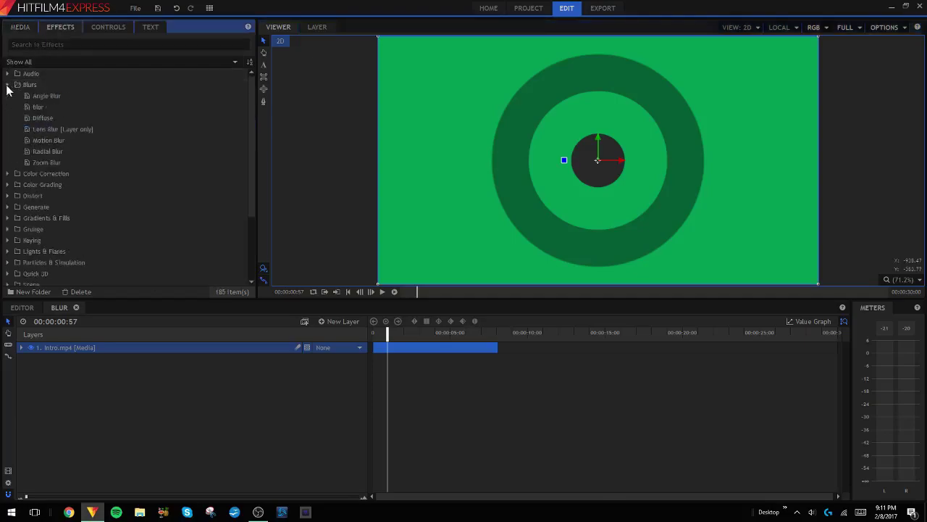
{"action": "left_click", "coordinate": [53, 107]}
{"action": "left_click_drag", "start_coordinate": [438, 357], "coordinate": [437, 355]}
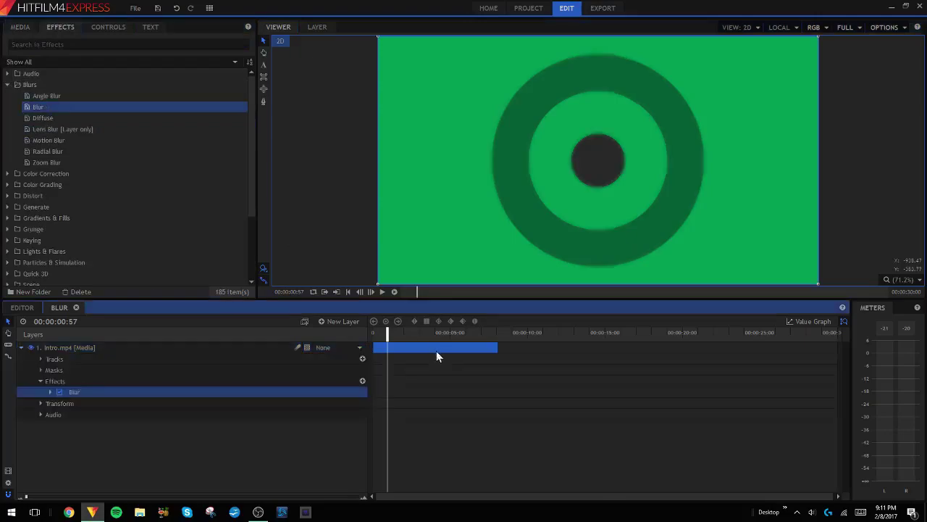
Step: Play the blurred Intro clip from the beginning to examine the default Blur effect
{"action": "left_click", "coordinate": [347, 289]}
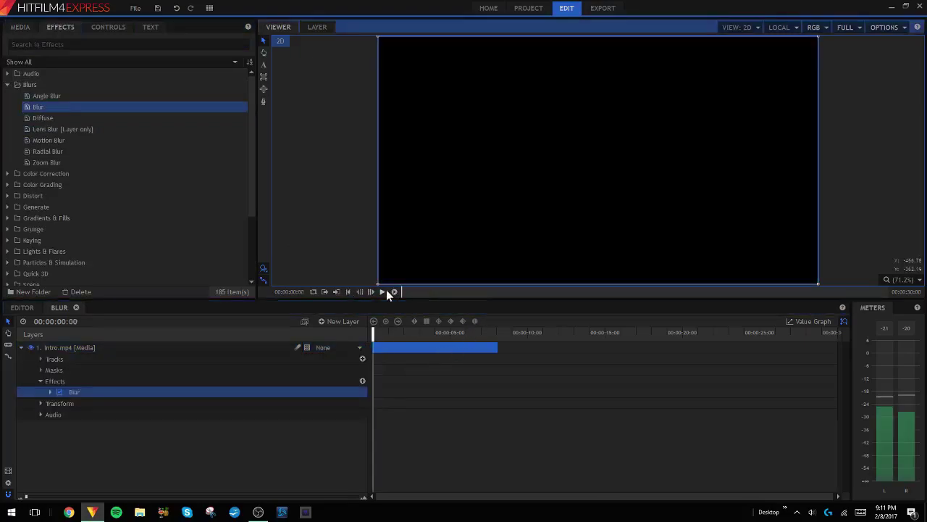
{"action": "left_click", "coordinate": [386, 290]}
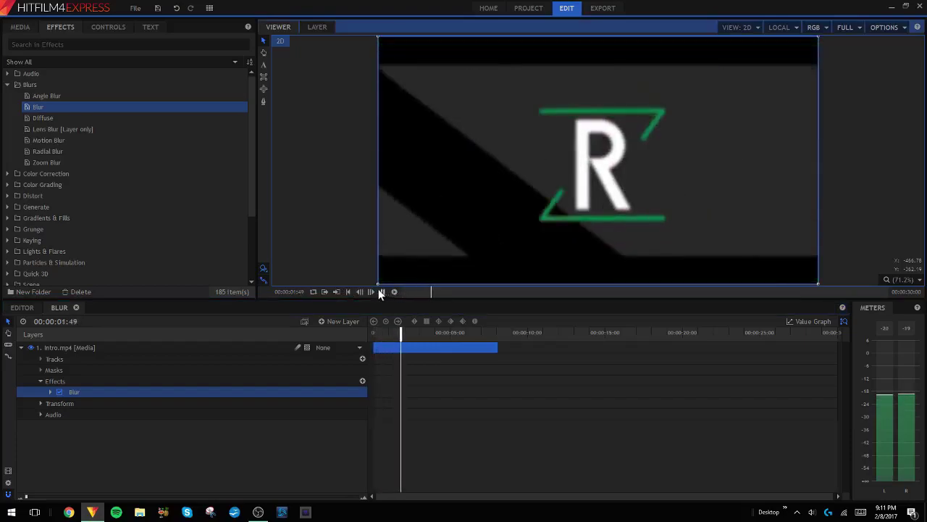
{"action": "left_click", "coordinate": [377, 290]}
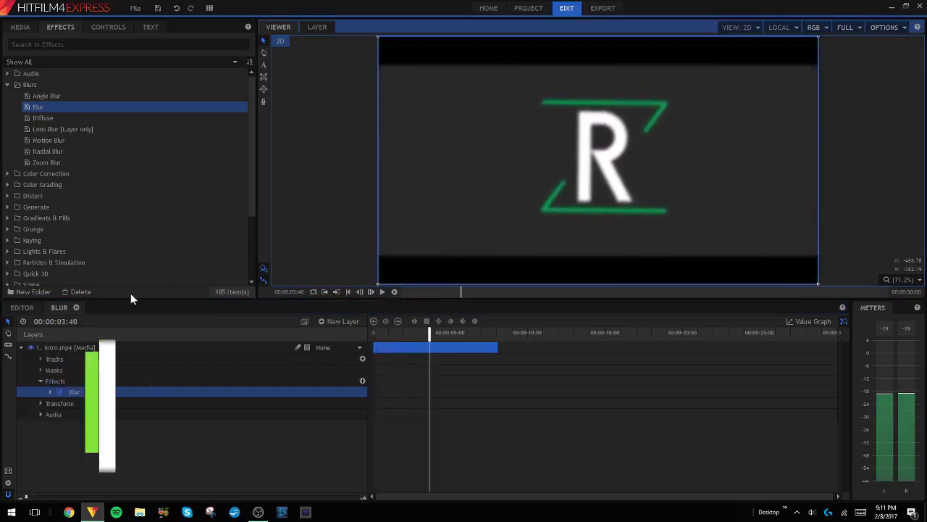
Step: Try a Blur radius of 1024 px before reducing it to 34 px
{"action": "left_click", "coordinate": [48, 391]}
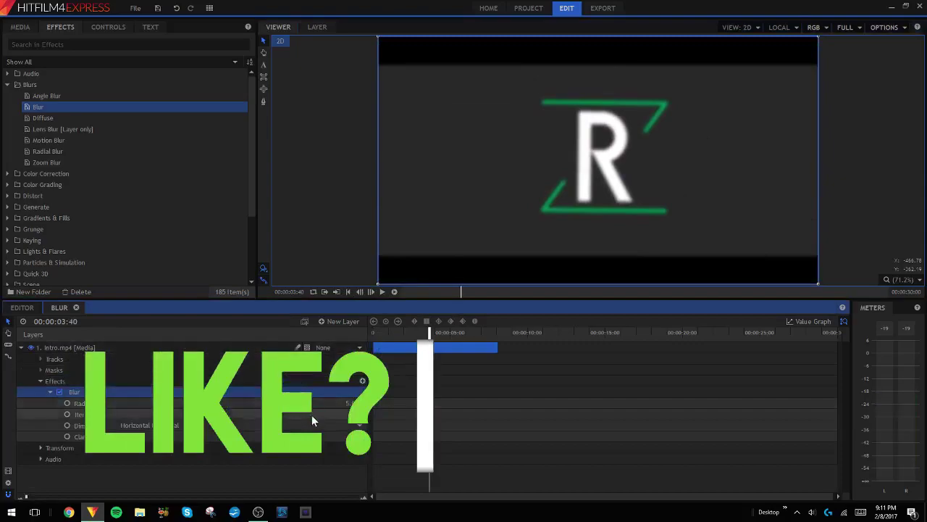
{"action": "left_click_drag", "start_coordinate": [353, 404], "coordinate": [523, 404]}
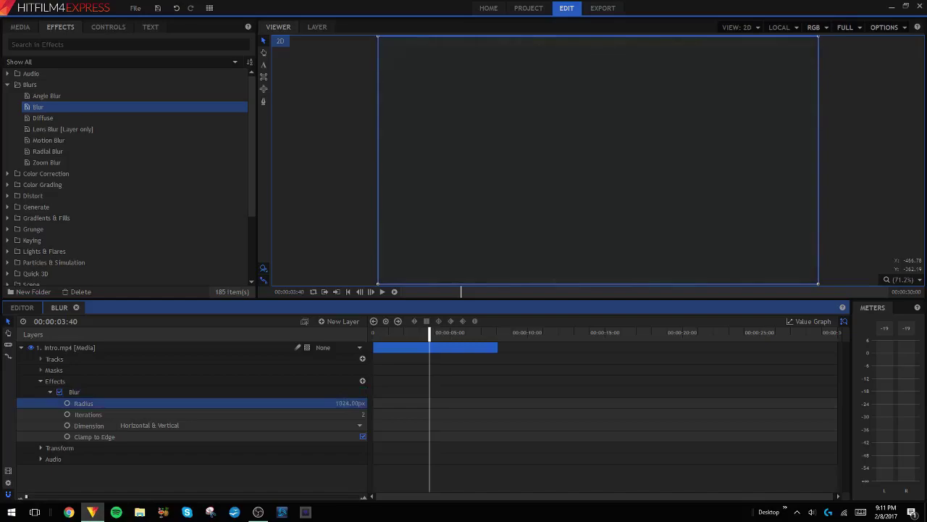
{"action": "left_click_drag", "start_coordinate": [920, 404], "coordinate": [365, 403]}
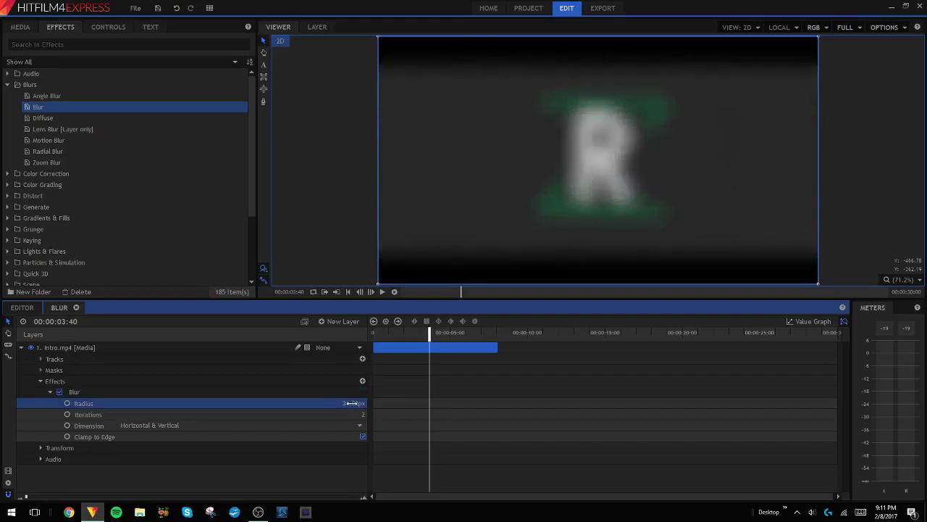
Step: Play the clip from the start to check the stronger blur, and lower the Blur radius to 29 px
{"action": "left_click", "coordinate": [355, 292]}
{"action": "left_click", "coordinate": [385, 292]}
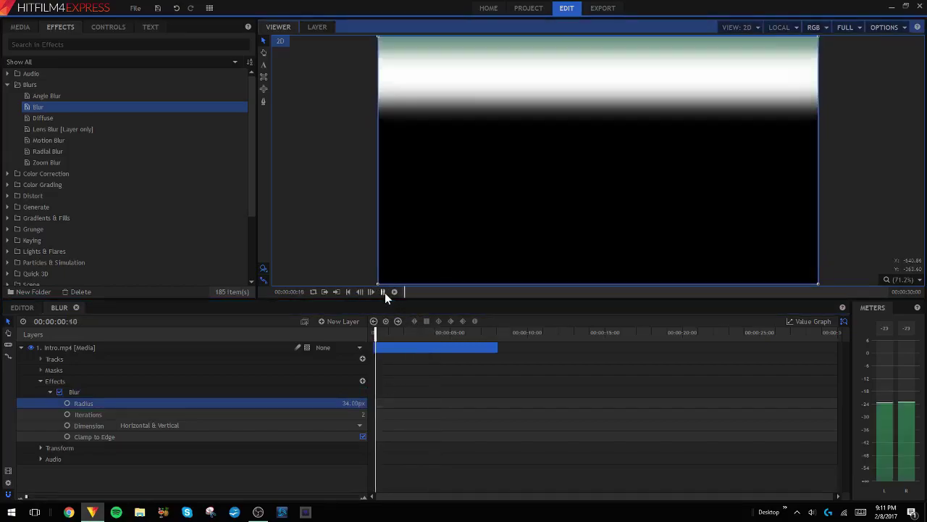
{"action": "left_click", "coordinate": [384, 292]}
{"action": "left_click_drag", "start_coordinate": [351, 405], "coordinate": [341, 405]}
Step: Try the Blur dimension as Horizontal and as Vertical, and restore it to Horizontal & Vertical
{"action": "left_click", "coordinate": [302, 425]}
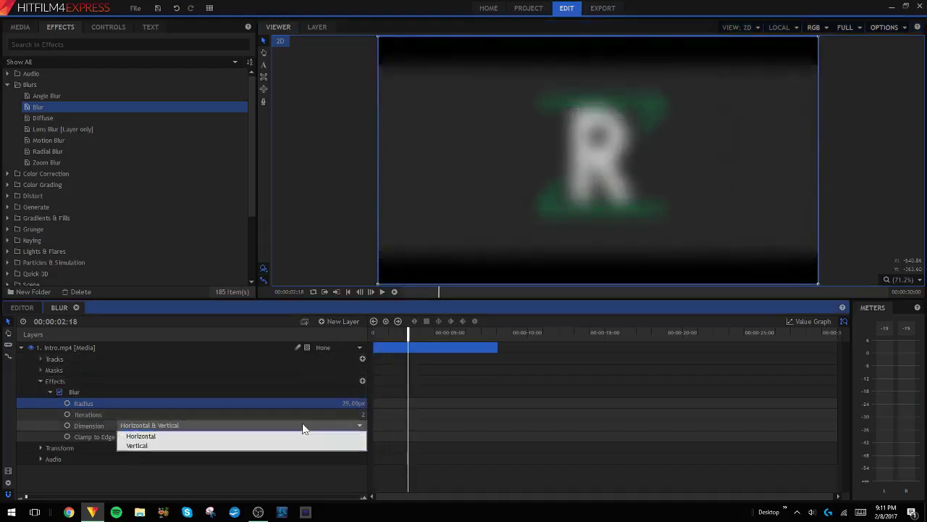
{"action": "left_click", "coordinate": [235, 449]}
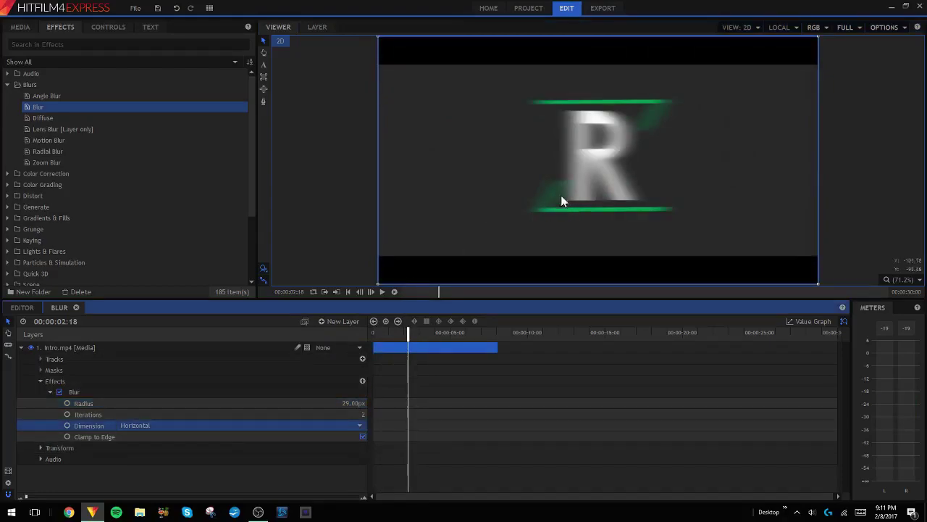
{"action": "left_click", "coordinate": [250, 426]}
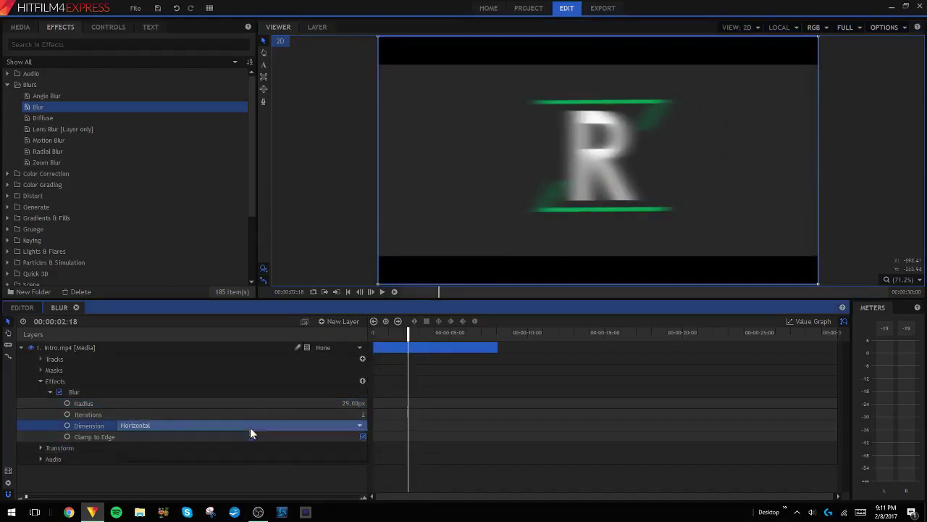
{"action": "left_click", "coordinate": [243, 456]}
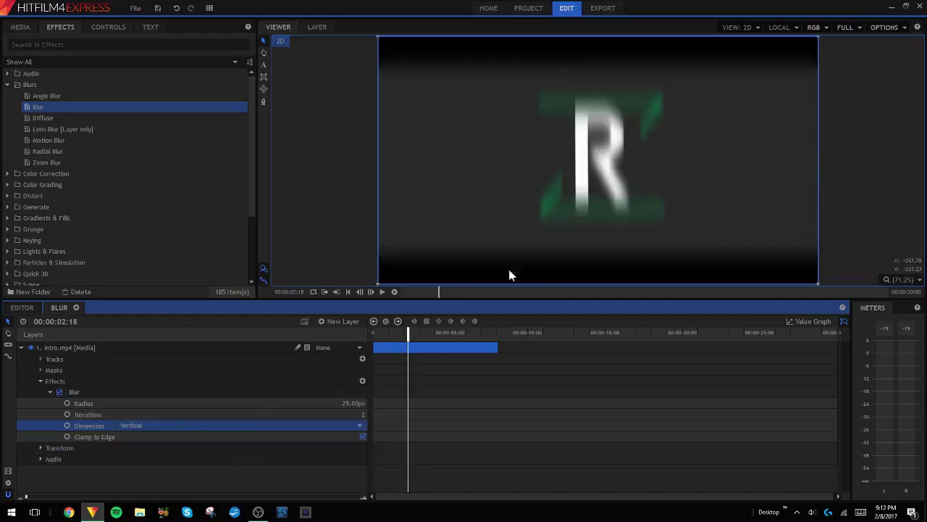
{"action": "left_click", "coordinate": [361, 427]}
{"action": "left_click", "coordinate": [262, 438]}
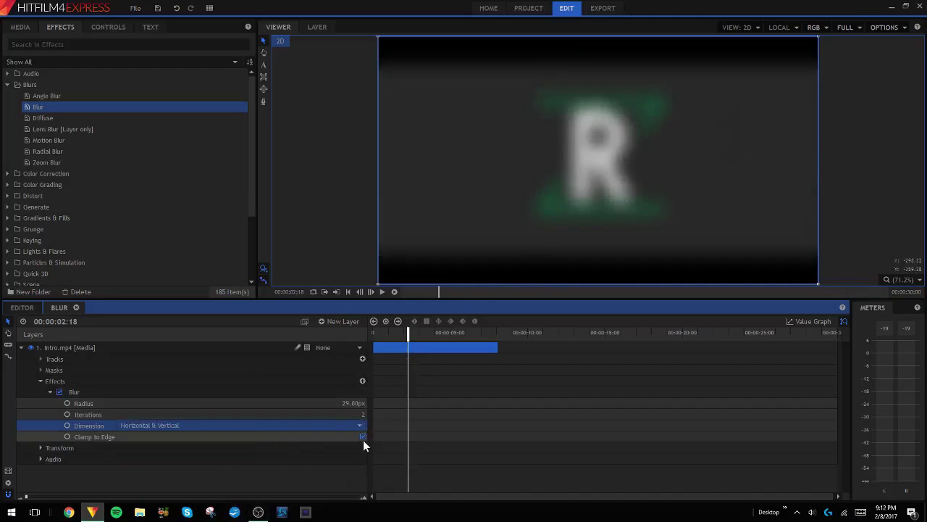
Step: Toggle the Blur effect's Clamp to Edge option off and back on, and set Iterations to 1
{"action": "left_click", "coordinate": [362, 438]}
{"action": "left_click", "coordinate": [363, 437]}
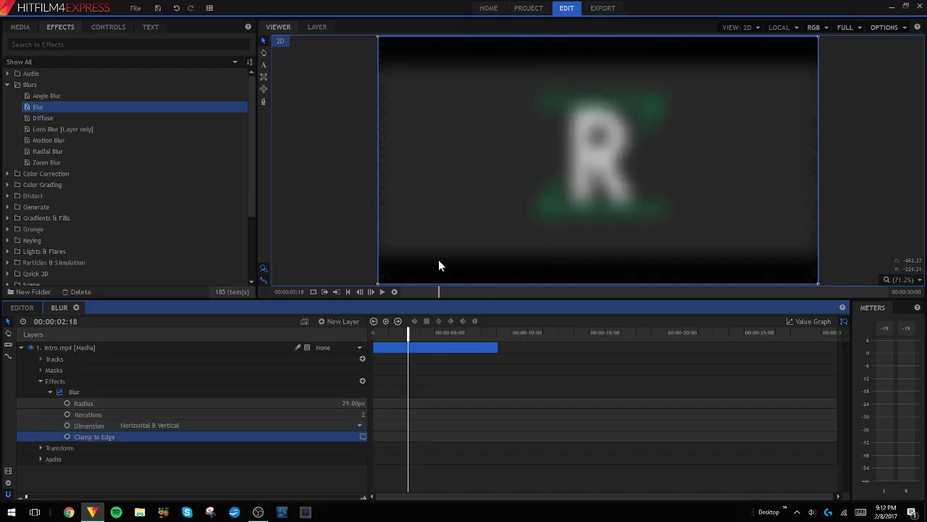
{"action": "left_click", "coordinate": [363, 437]}
{"action": "mouse_move", "coordinate": [361, 413]}
{"action": "left_mouse_down"}
{"action": "mouse_move", "coordinate": [391, 414]}
{"action": "mouse_move", "coordinate": [355, 414]}
{"action": "left_mouse_up"}
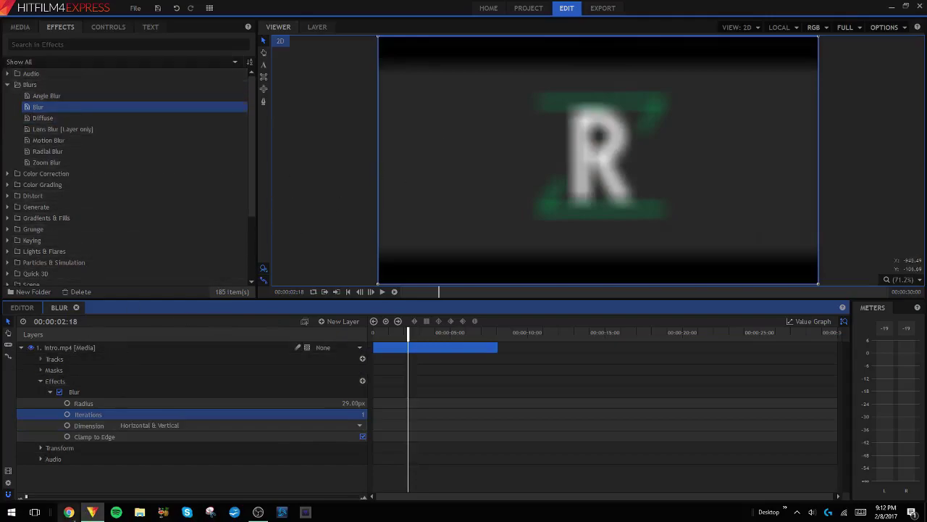
Step: Remove the Blur effect from the Intro.mp4 layer
{"action": "left_click", "coordinate": [94, 395]}
{"action": "right_click", "coordinate": [95, 395]}
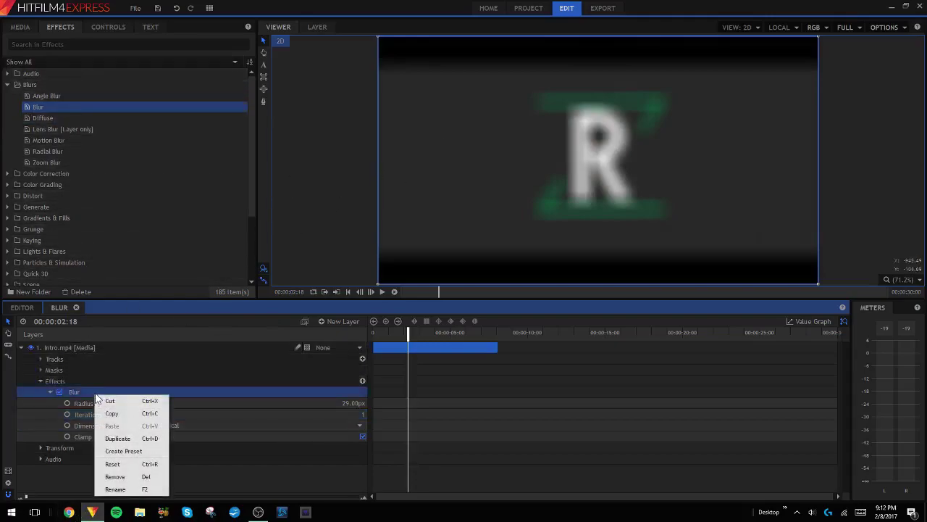
{"action": "left_click", "coordinate": [116, 476]}
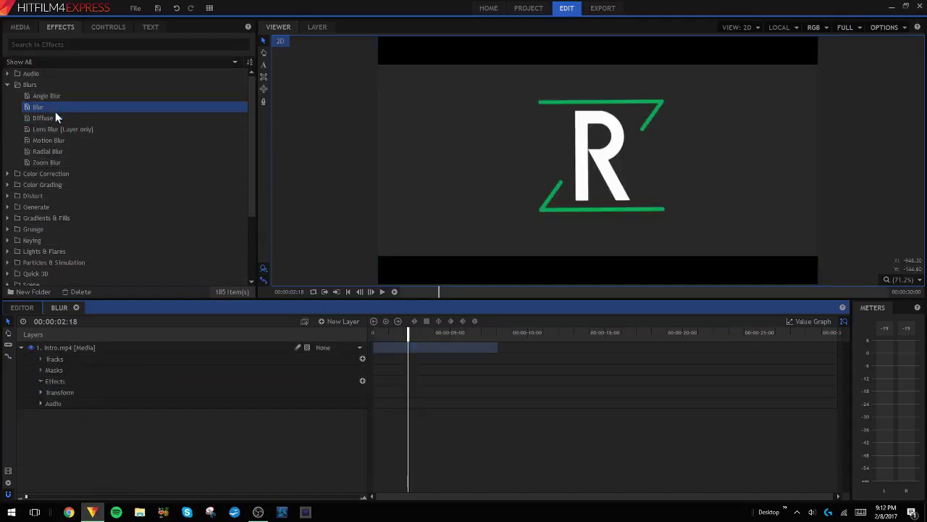
Step: Apply the Radial Blur effect to the Intro.mp4 layer and set its angle to 17
{"action": "left_click_drag", "start_coordinate": [63, 150], "coordinate": [116, 380]}
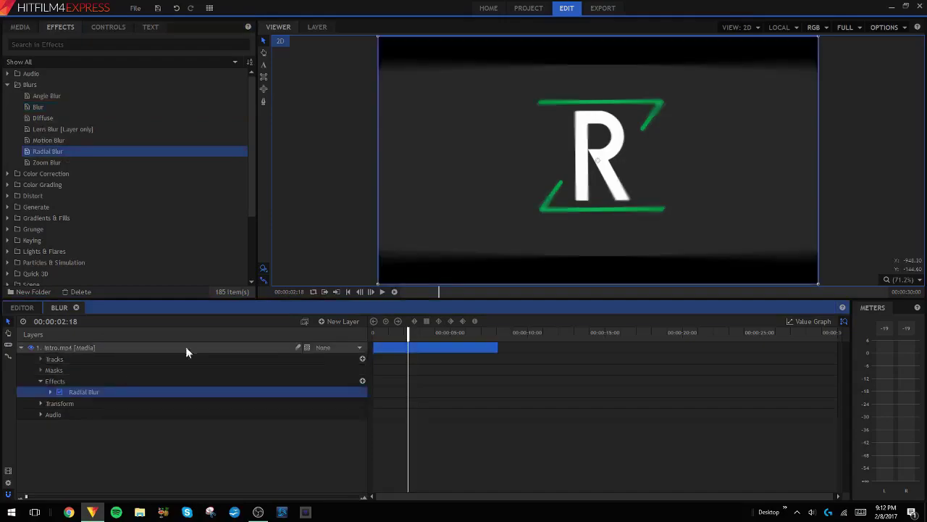
{"action": "left_click", "coordinate": [50, 391]}
{"action": "mouse_move", "coordinate": [361, 415]}
{"action": "left_mouse_down"}
{"action": "mouse_move", "coordinate": [420, 414]}
{"action": "mouse_move", "coordinate": [355, 414]}
{"action": "mouse_move", "coordinate": [398, 415]}
{"action": "mouse_move", "coordinate": [367, 415]}
{"action": "left_mouse_up"}
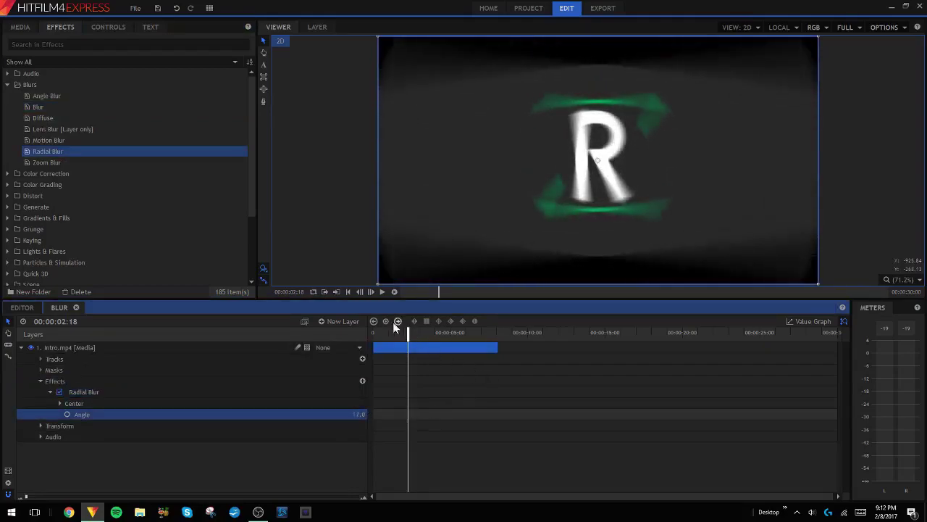
Step: Play the clip from the beginning to examine the Radial Blur effect
{"action": "left_click", "coordinate": [348, 291]}
{"action": "left_click", "coordinate": [382, 292]}
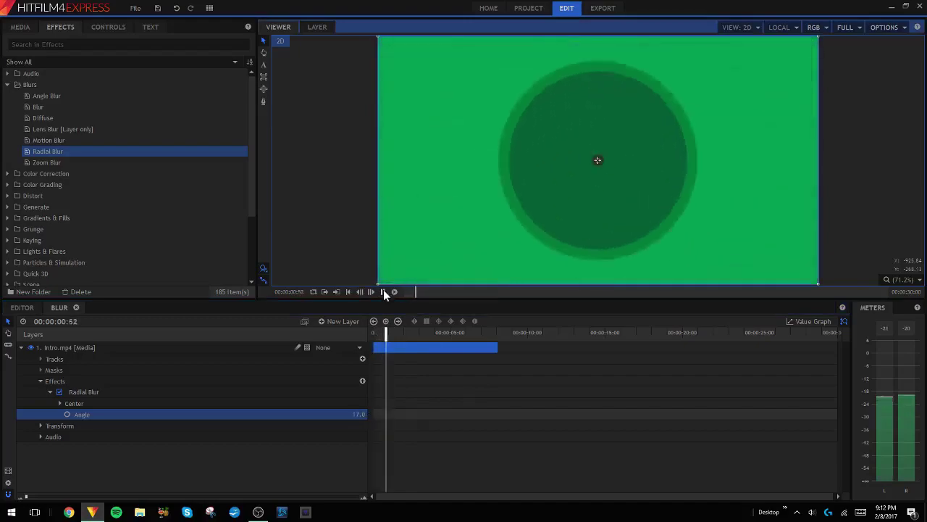
{"action": "left_click", "coordinate": [383, 290]}
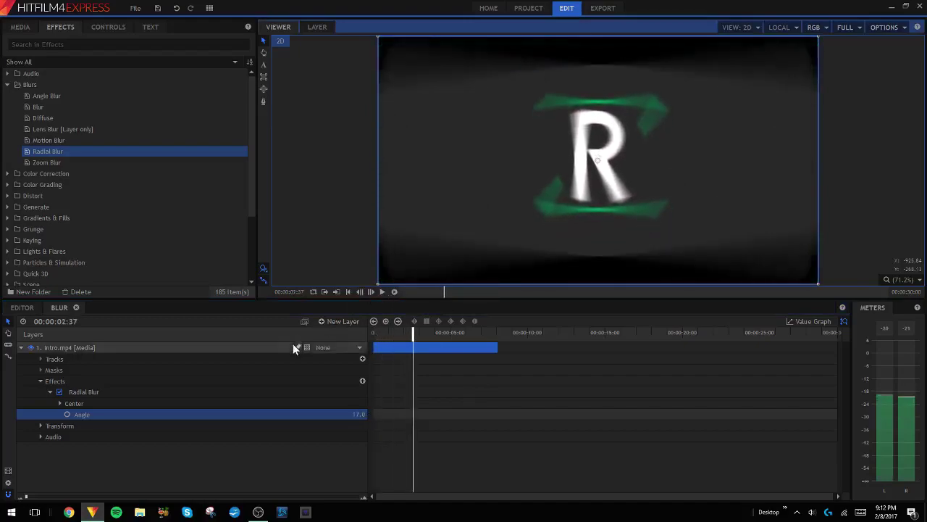
Step: Set the Radial Blur angle to 5 and remove the effect from the Intro.mp4 layer
{"action": "left_click_drag", "start_coordinate": [354, 413], "coordinate": [343, 403]}
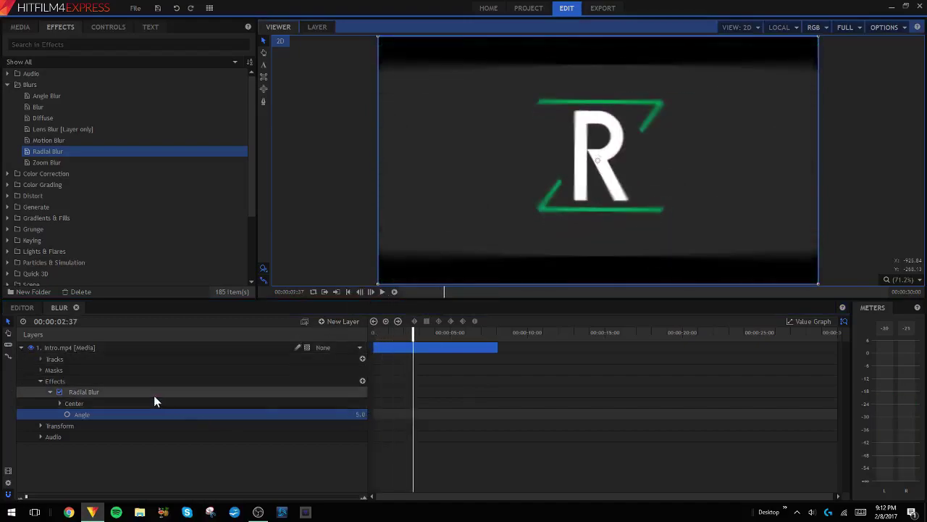
{"action": "right_click", "coordinate": [130, 395]}
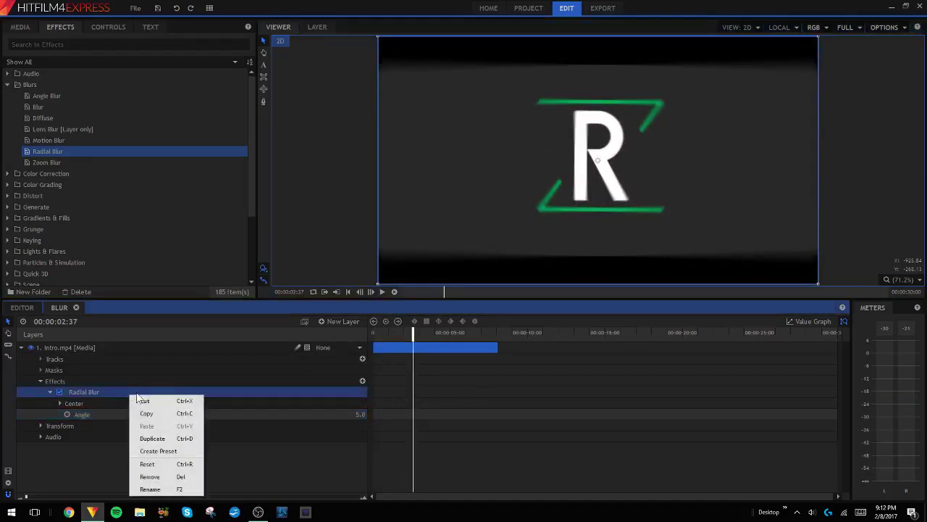
{"action": "left_click", "coordinate": [152, 472]}
Step: Apply the Zoom Blur effect to the Intro.mp4 layer and set its strength to 87
{"action": "left_click_drag", "start_coordinate": [56, 162], "coordinate": [120, 376]}
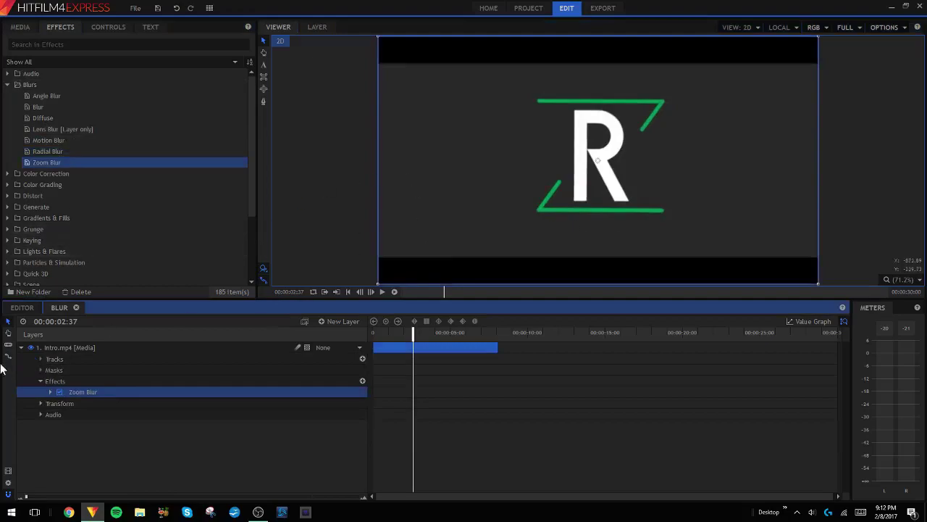
{"action": "left_click", "coordinate": [50, 392]}
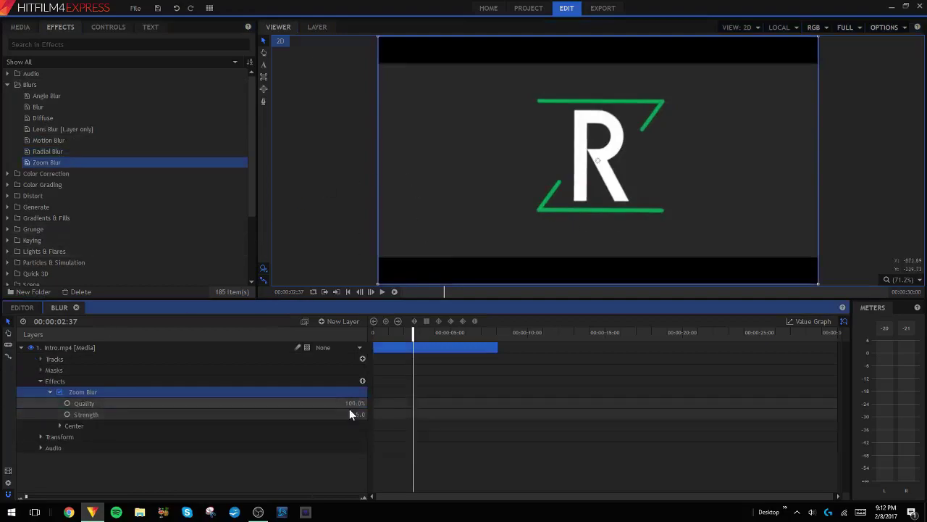
{"action": "left_click_drag", "start_coordinate": [359, 414], "coordinate": [418, 415]}
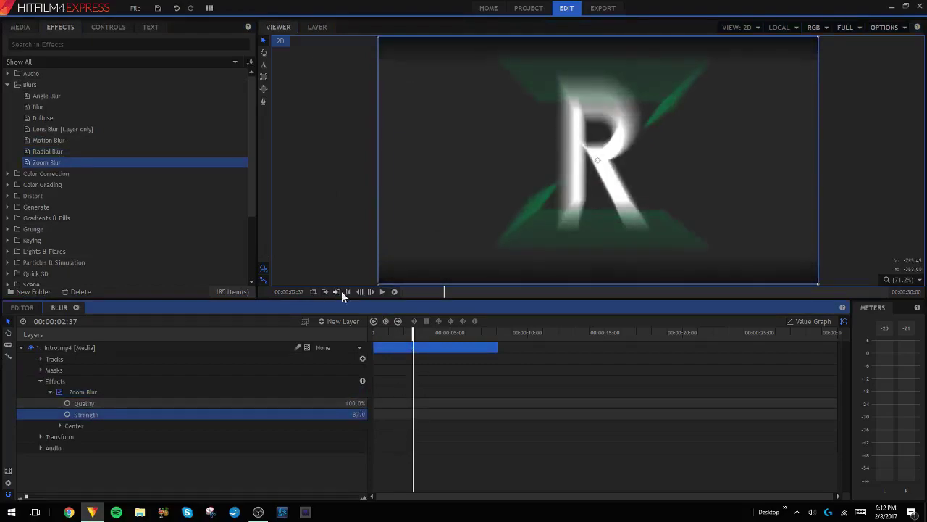
Step: Play the clip from the beginning to examine the Zoom Blur effect
{"action": "left_click", "coordinate": [340, 291]}
{"action": "left_click", "coordinate": [383, 292]}
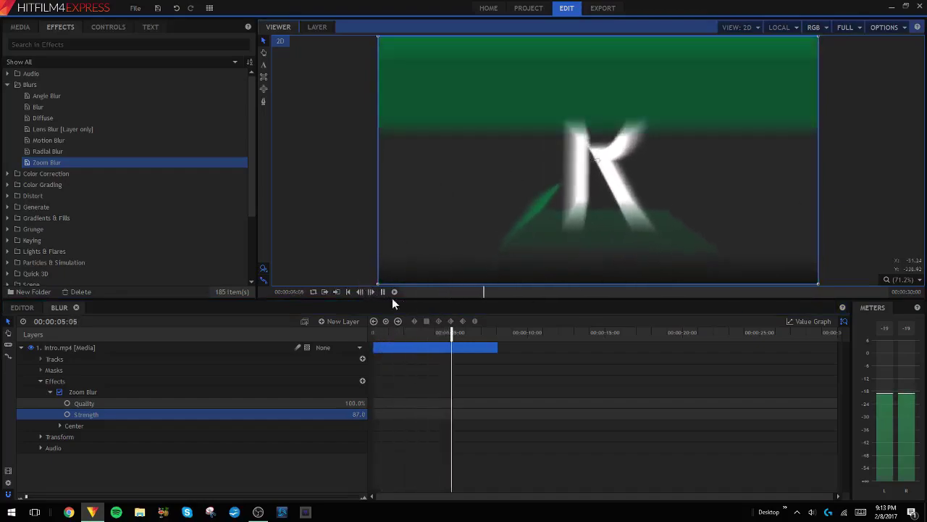
{"action": "left_click", "coordinate": [382, 291]}
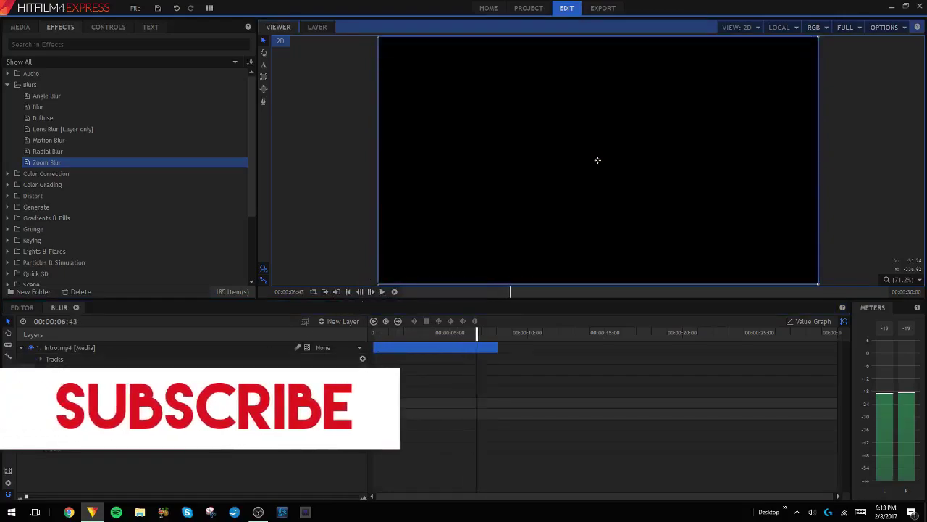
Step: Try a Zoom Blur quality of 54% at about two seconds into the clip, and undo the quality and strength changes
{"action": "left_click", "coordinate": [404, 333]}
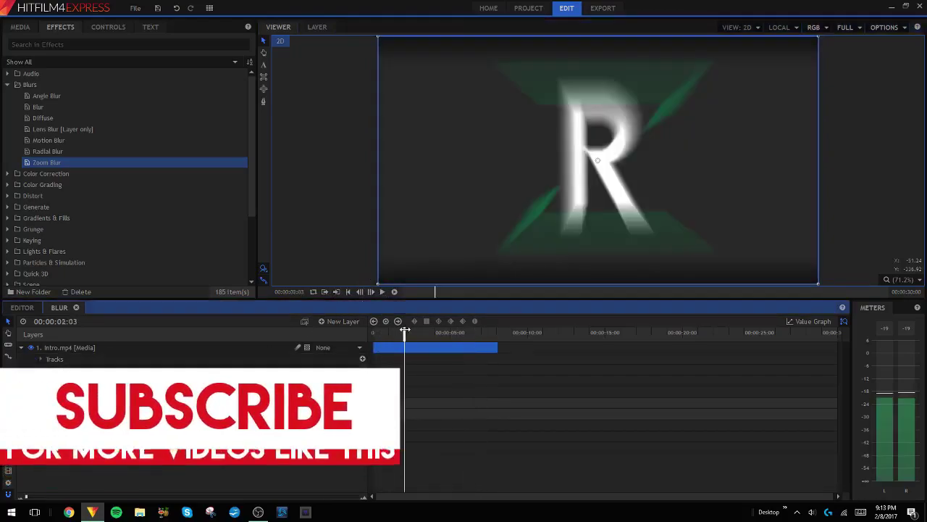
{"action": "left_click_drag", "start_coordinate": [357, 404], "coordinate": [389, 404]}
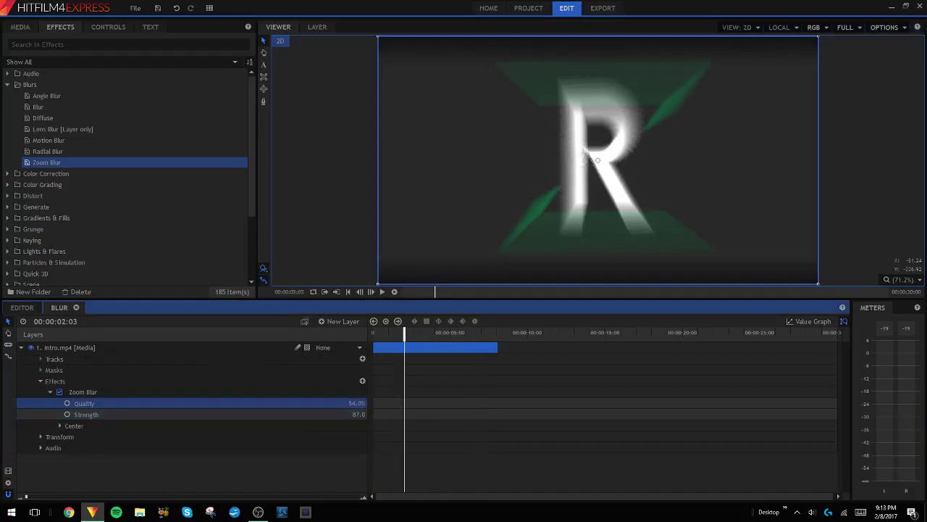
{"action": "key", "text": "ctrl+z"}
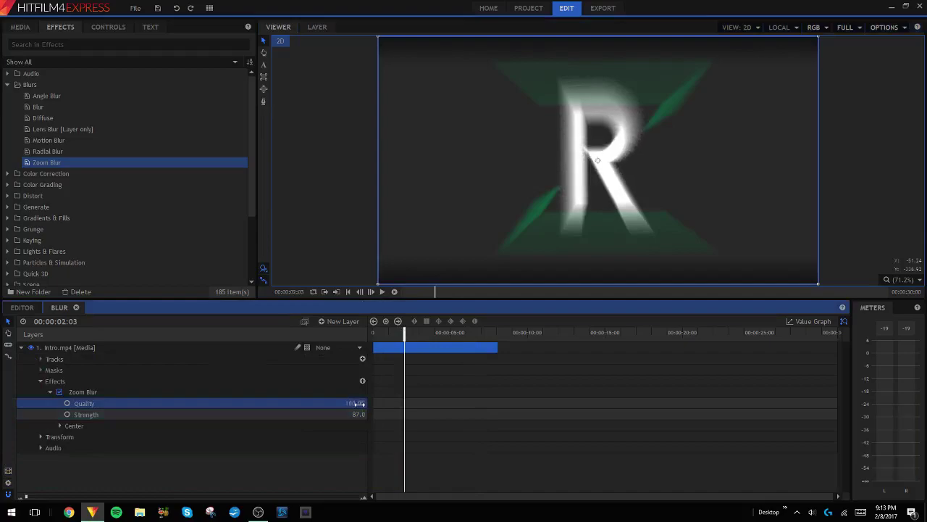
{"action": "key", "text": "ctrl+z"}
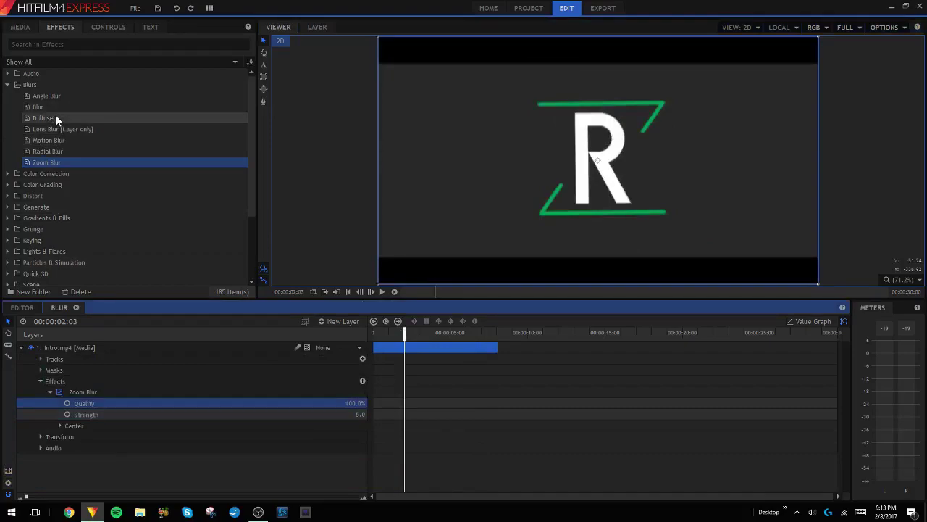
Step: Apply the Angle Blur effect to the Intro.mp4 layer and remove its Zoom Blur effect
{"action": "left_click_drag", "start_coordinate": [65, 95], "coordinate": [413, 350]}
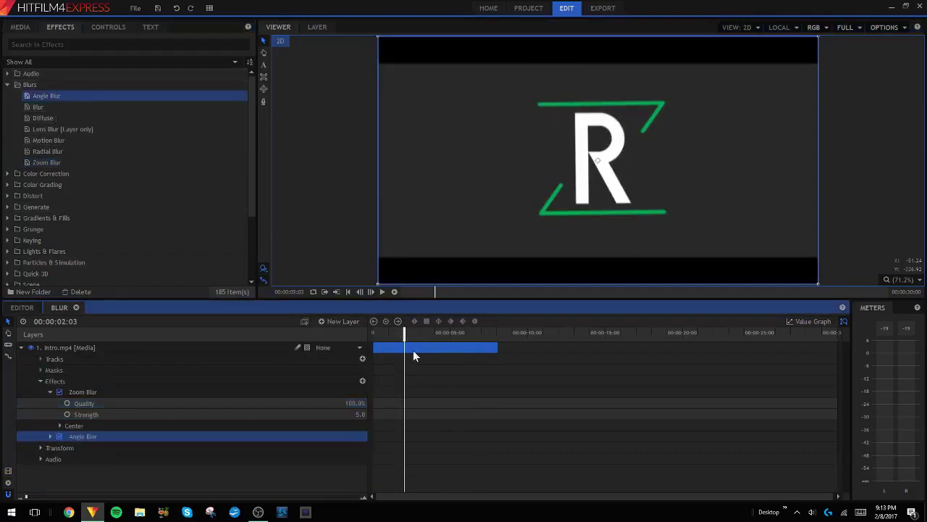
{"action": "right_click", "coordinate": [74, 397]}
{"action": "left_click", "coordinate": [120, 487]}
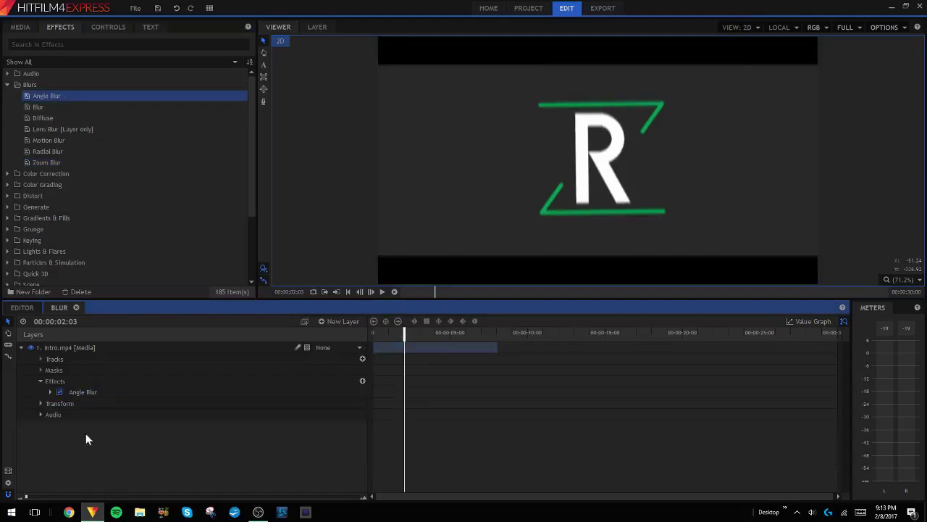
Step: Set the Angle Blur length to 204 px and its angle to -73, and play the clip from the beginning
{"action": "left_click", "coordinate": [50, 392]}
{"action": "left_click", "coordinate": [341, 403]}
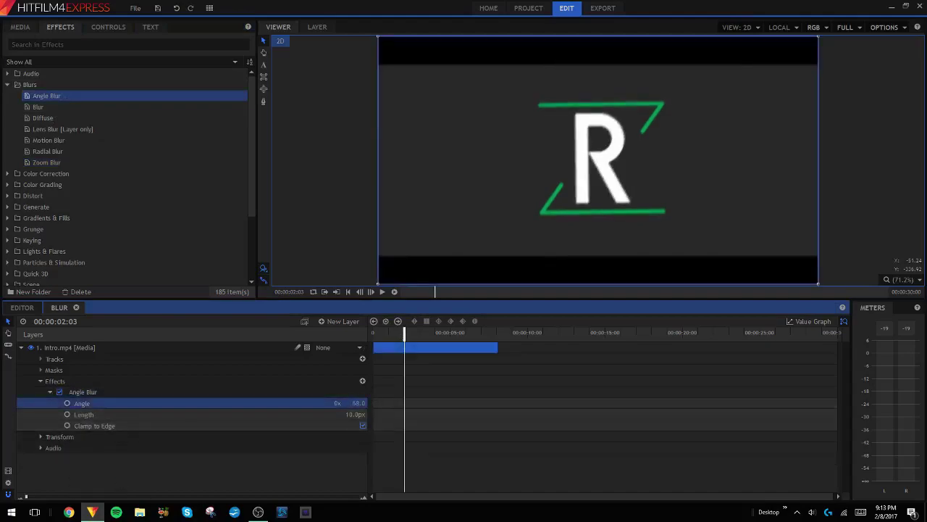
{"action": "left_click_drag", "start_coordinate": [358, 403], "coordinate": [626, 403]}
{"action": "left_click_drag", "start_coordinate": [359, 402], "coordinate": [497, 414]}
{"action": "left_click_drag", "start_coordinate": [344, 403], "coordinate": [275, 403]}
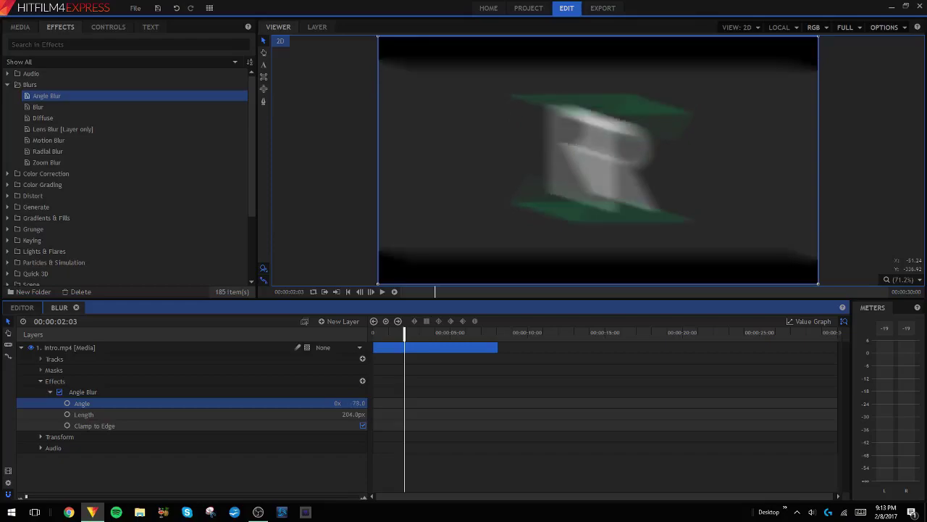
{"action": "left_click", "coordinate": [348, 292]}
{"action": "left_click", "coordinate": [383, 291]}
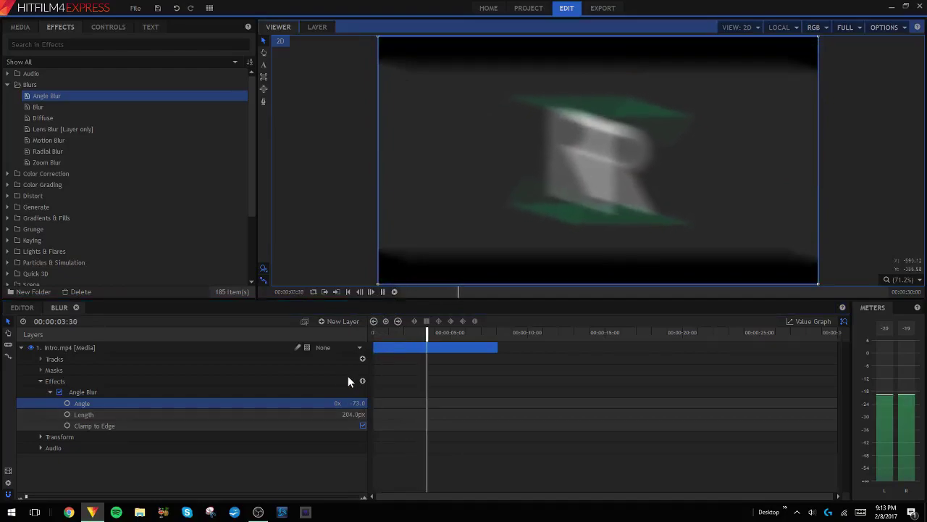
Step: Set the Angle Blur length to 256 px and its angle to 304x -79
{"action": "mouse_move", "coordinate": [354, 414]}
{"action": "left_mouse_down"}
{"action": "mouse_move", "coordinate": [324, 413]}
{"action": "mouse_move", "coordinate": [362, 414]}
{"action": "left_mouse_up"}
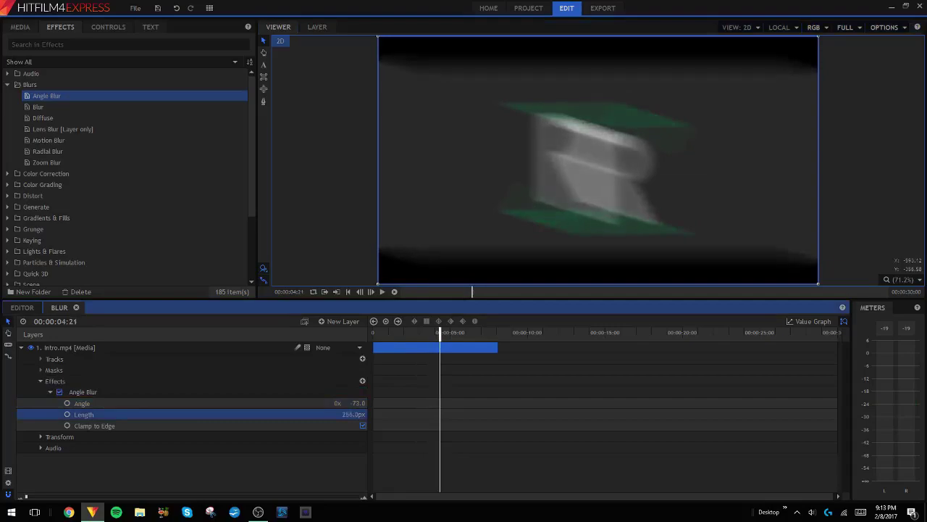
{"action": "left_click", "coordinate": [361, 426]}
{"action": "left_click_drag", "start_coordinate": [350, 404], "coordinate": [370, 403]}
Step: Remove the Angle Blur effect from the Intro.mp4 layer
{"action": "left_click", "coordinate": [76, 392]}
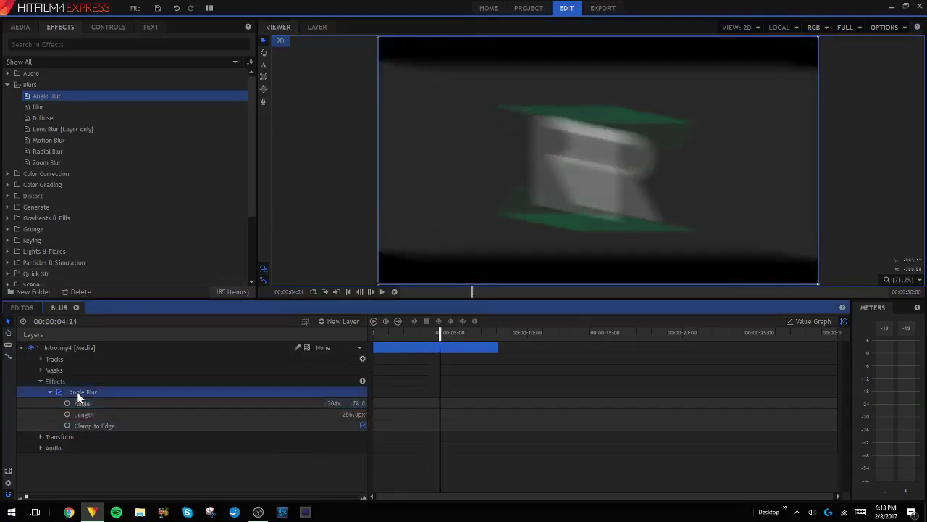
{"action": "right_click", "coordinate": [77, 392]}
{"action": "left_click", "coordinate": [100, 473]}
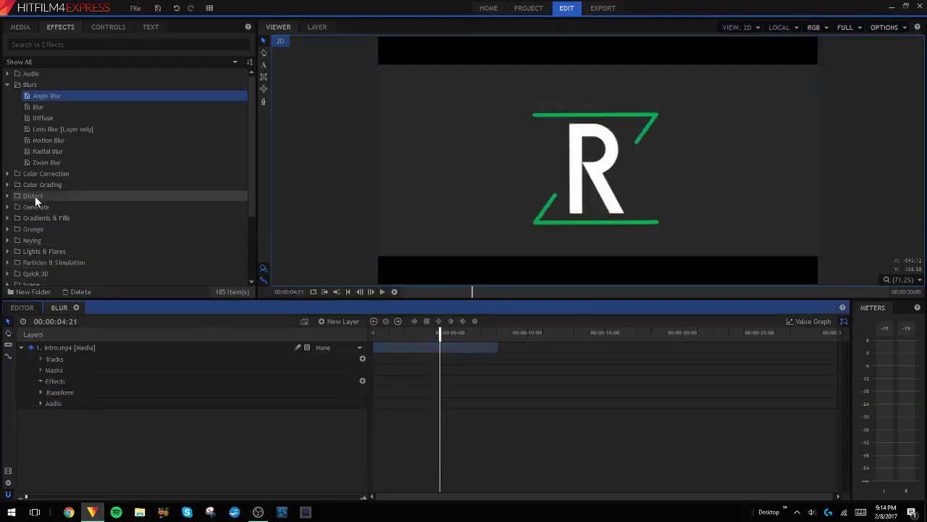
Step: Apply the Diffuse effect to the Intro.mp4 layer with a radius of 62 and an opacity of 0
{"action": "left_click", "coordinate": [40, 118]}
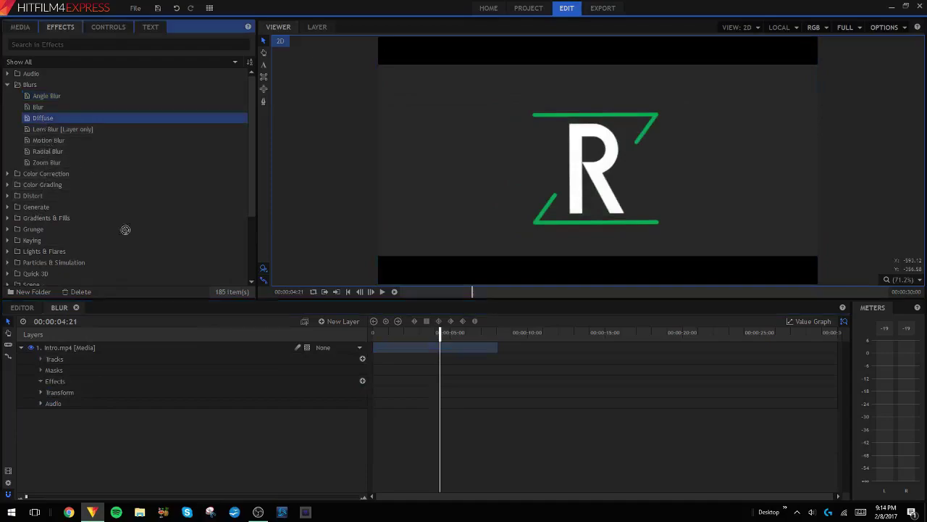
{"action": "left_click_drag", "start_coordinate": [252, 401], "coordinate": [75, 403]}
{"action": "left_click", "coordinate": [49, 392]}
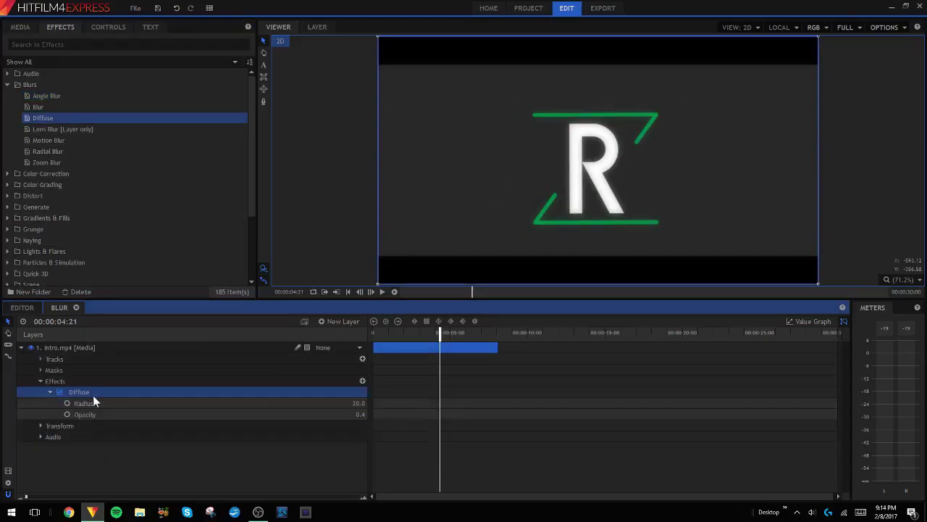
{"action": "left_click_drag", "start_coordinate": [365, 403], "coordinate": [327, 415]}
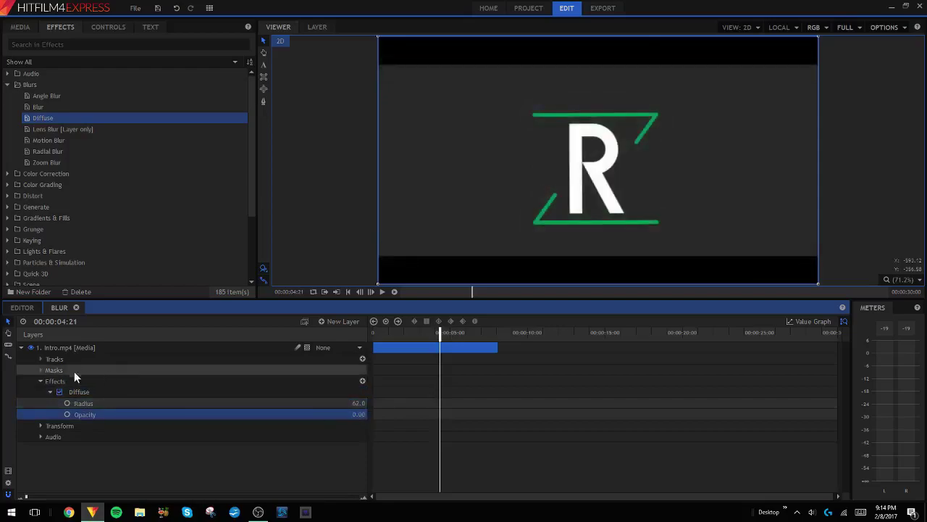
Step: Replace the Diffuse effect on the Intro.mp4 layer with the Lens Blur effect and show its settings
{"action": "right_click", "coordinate": [85, 391]}
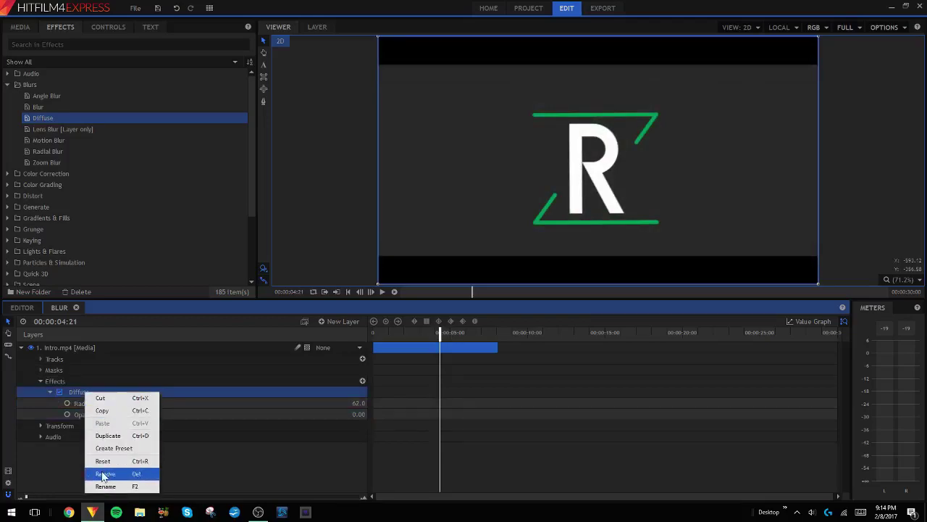
{"action": "left_click", "coordinate": [102, 472]}
{"action": "left_click_drag", "start_coordinate": [90, 129], "coordinate": [172, 392]}
{"action": "left_click", "coordinate": [50, 392]}
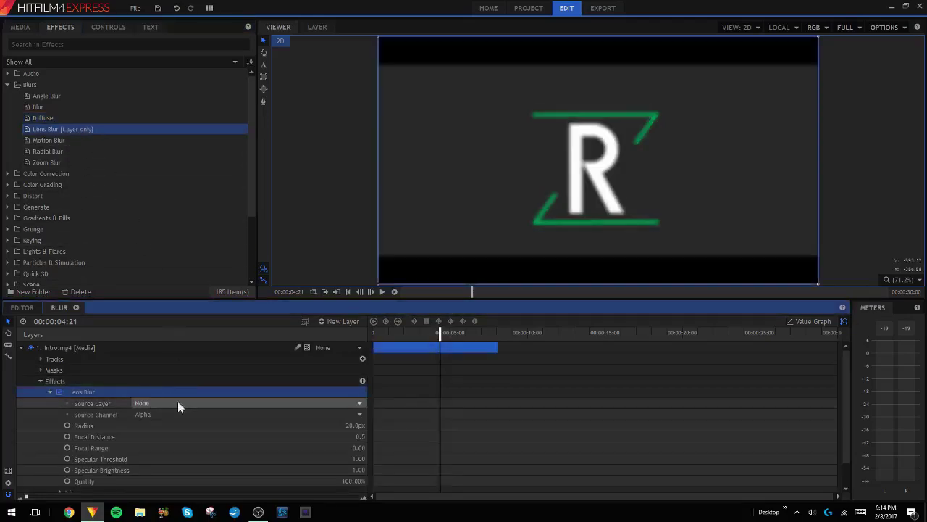
Step: Set the Lens Blur specular threshold to 0 and raise its focal distance
{"action": "scroll", "coordinate": [263, 406], "scroll_direction": "down", "scroll_amount": 1}
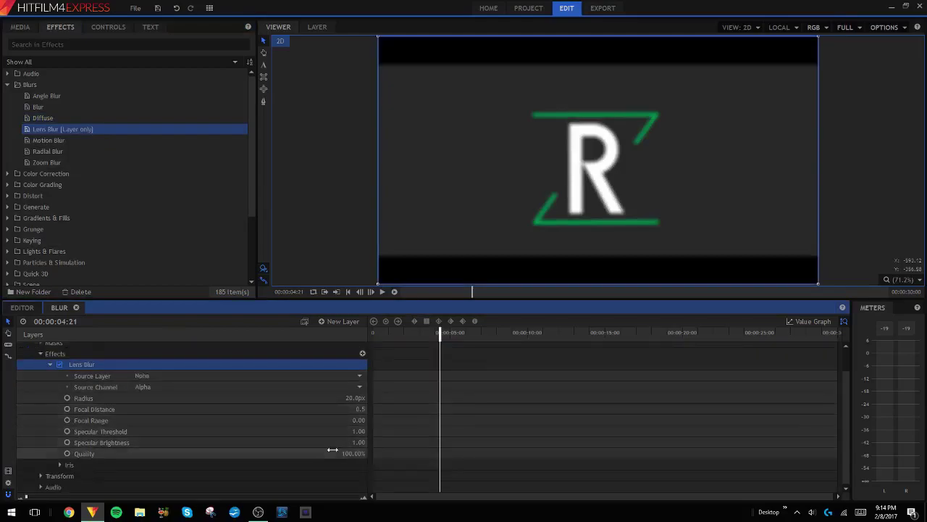
{"action": "left_click", "coordinate": [353, 443]}
{"action": "left_click_drag", "start_coordinate": [360, 443], "coordinate": [386, 409]}
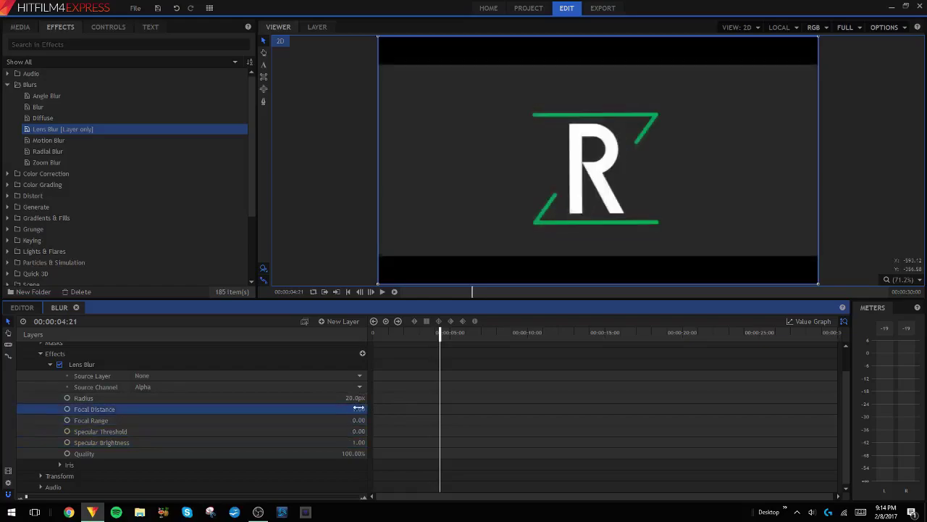
Step: Replace the Lens Blur effect on the Intro.mp4 layer with the Blur effect
{"action": "right_click", "coordinate": [79, 365]}
{"action": "left_click", "coordinate": [105, 448]}
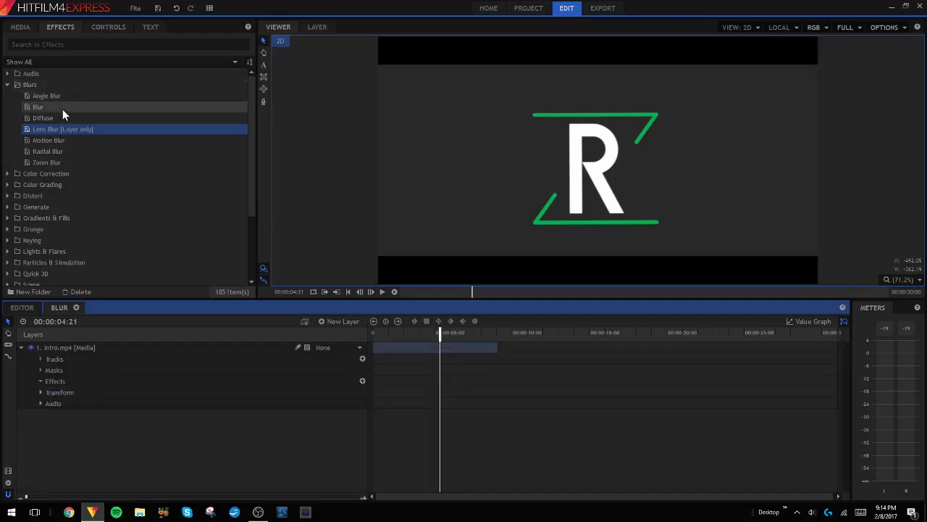
{"action": "left_click_drag", "start_coordinate": [26, 110], "coordinate": [67, 349]}
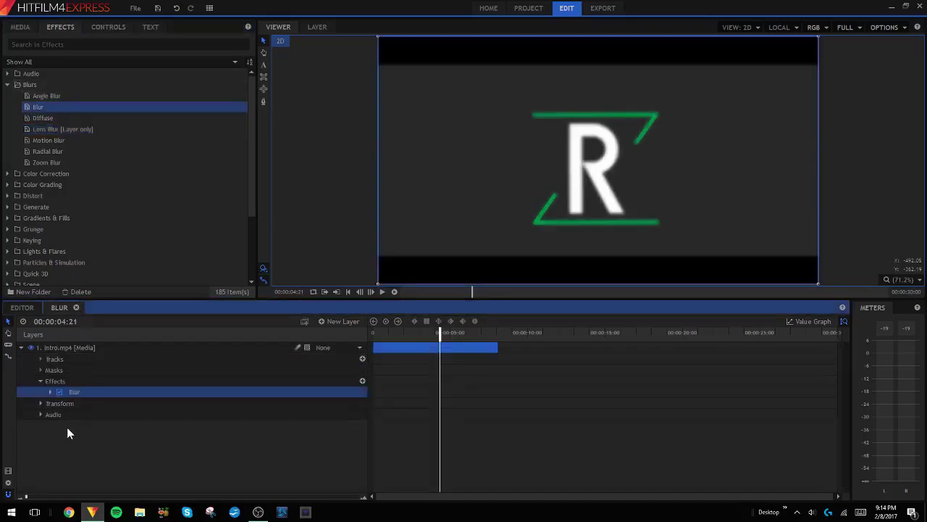
Step: Keyframe the Blur radius from 0 px at the clip's start to 18 px at 00:00:02:01
{"action": "key", "text": "Home"}
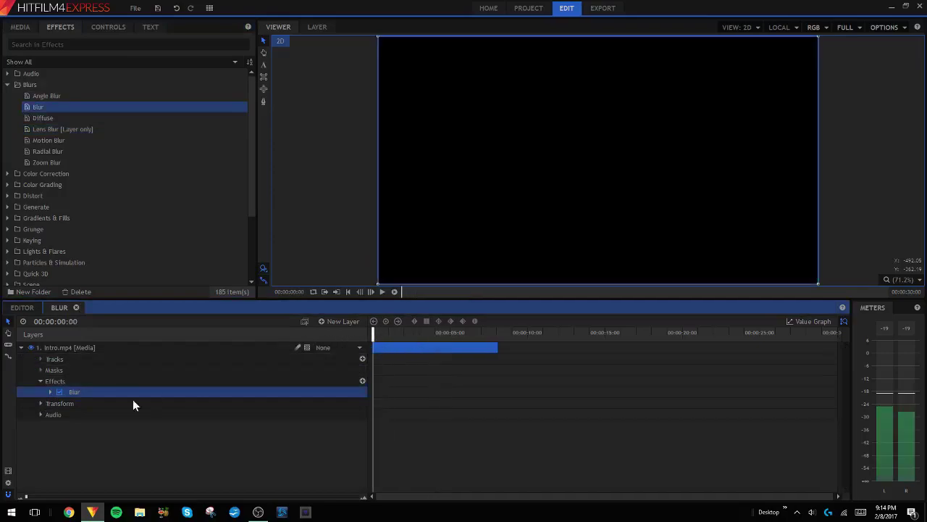
{"action": "left_click", "coordinate": [50, 392]}
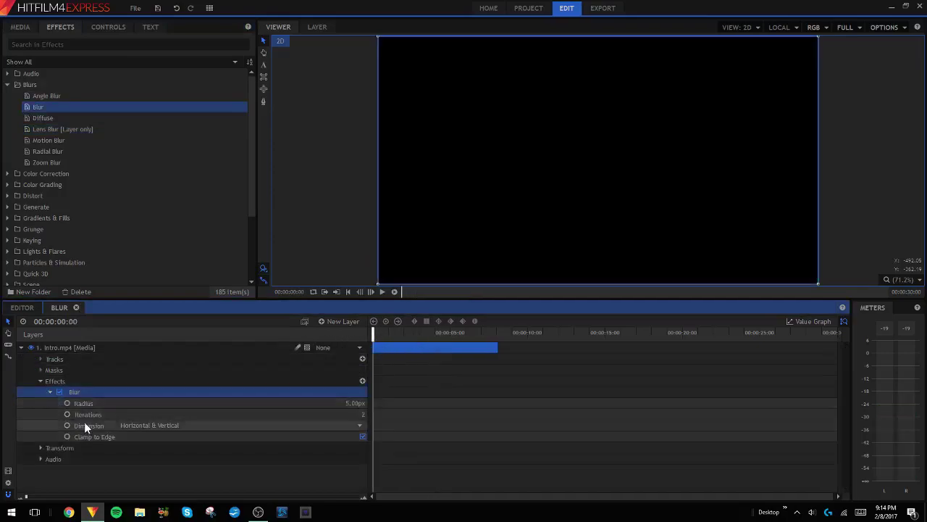
{"action": "left_click", "coordinate": [66, 404]}
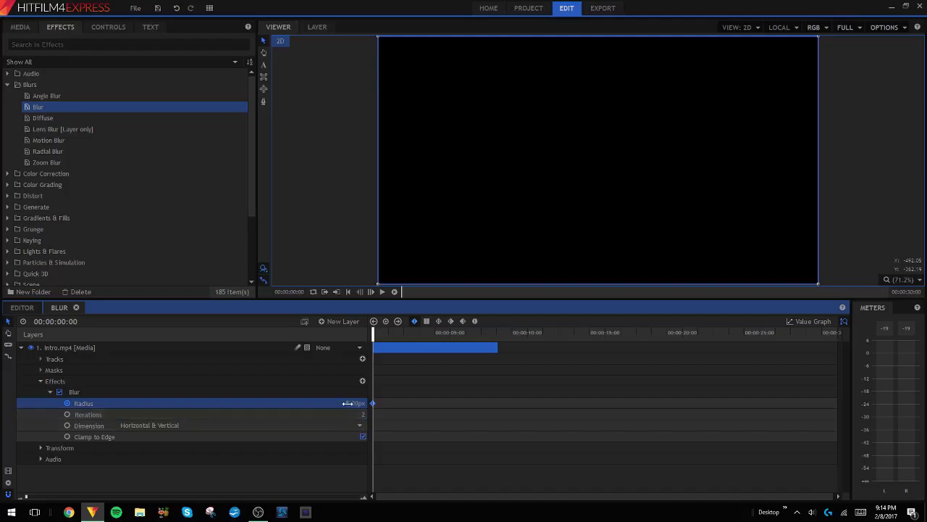
{"action": "left_click", "coordinate": [386, 291]}
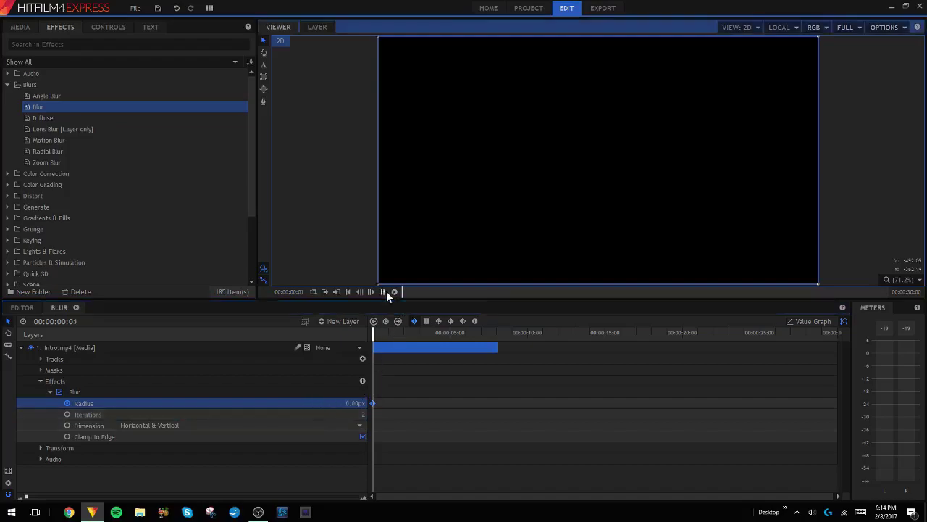
{"action": "left_click", "coordinate": [386, 291]}
{"action": "mouse_move", "coordinate": [355, 402]}
{"action": "left_mouse_down"}
{"action": "mouse_move", "coordinate": [381, 403]}
{"action": "mouse_move", "coordinate": [368, 403]}
{"action": "left_mouse_up"}
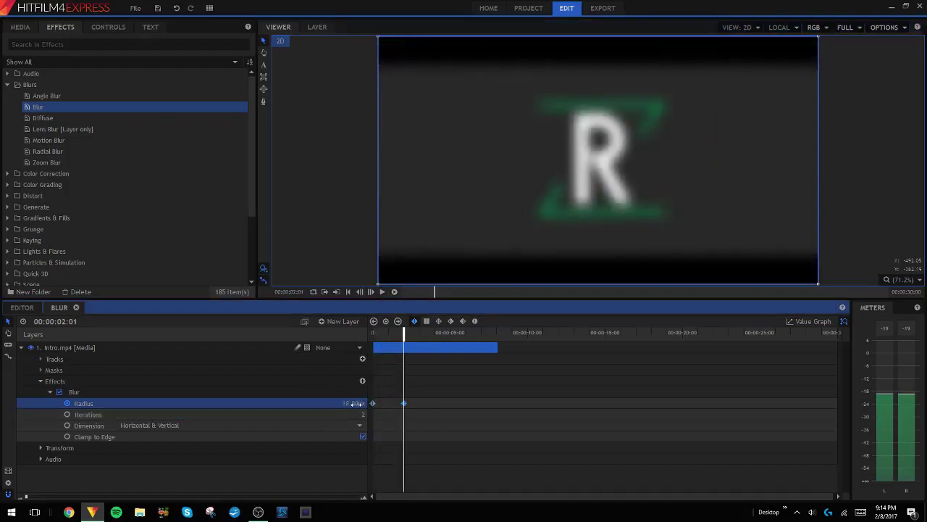
Step: Play the clip from the beginning to examine the animated Blur radius, stopping at 00:00:03:41
{"action": "left_click", "coordinate": [349, 291]}
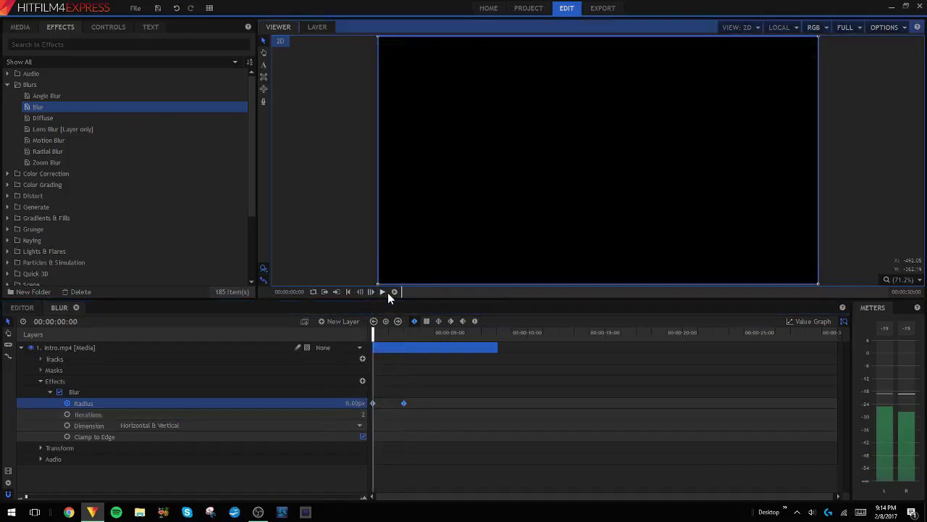
{"action": "left_click", "coordinate": [384, 292]}
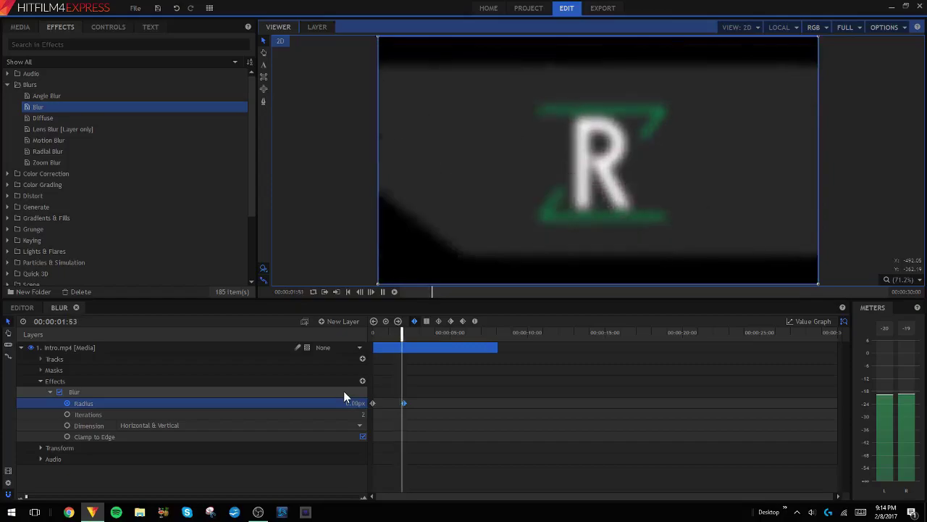
{"action": "left_click", "coordinate": [382, 291]}
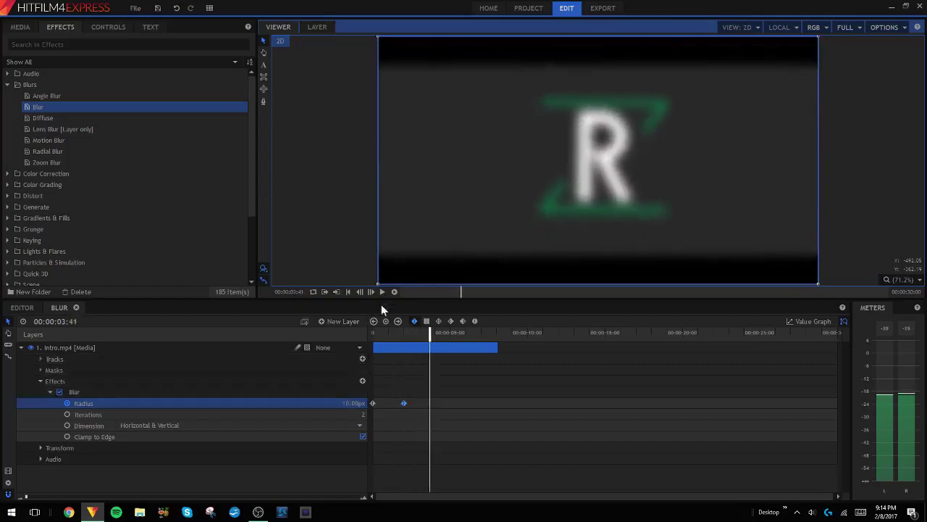
Step: Add a 0 px Blur radius keyframe at 00:00:03:41 and play the clip from 00:00:01:19
{"action": "left_click", "coordinate": [392, 332]}
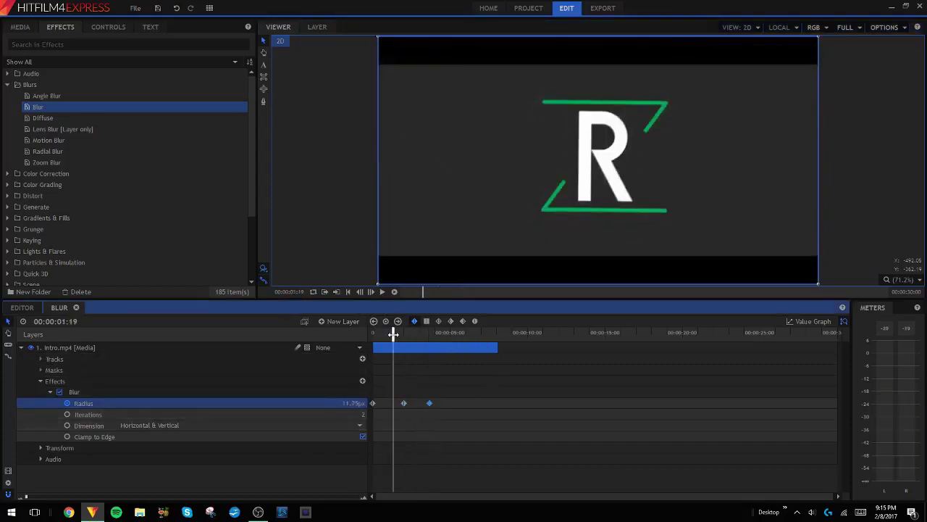
{"action": "left_click", "coordinate": [383, 292]}
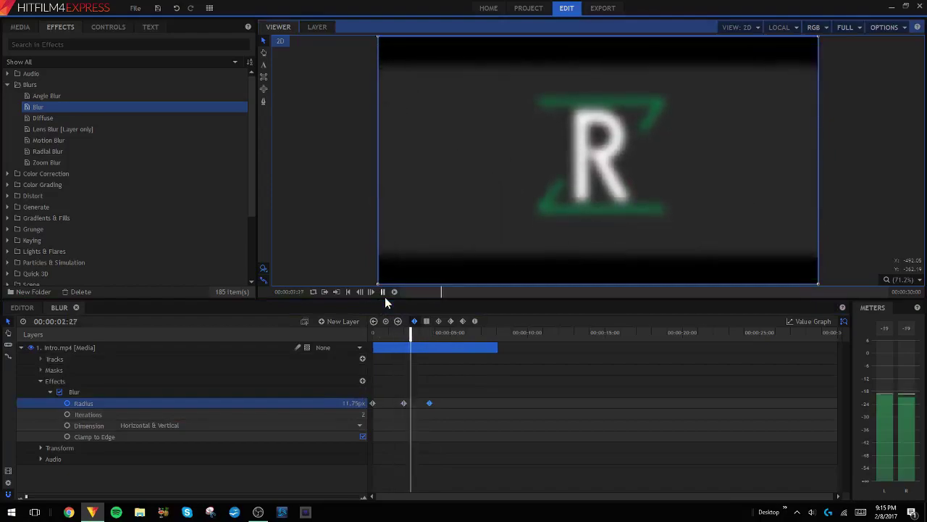
{"action": "left_click", "coordinate": [384, 296]}
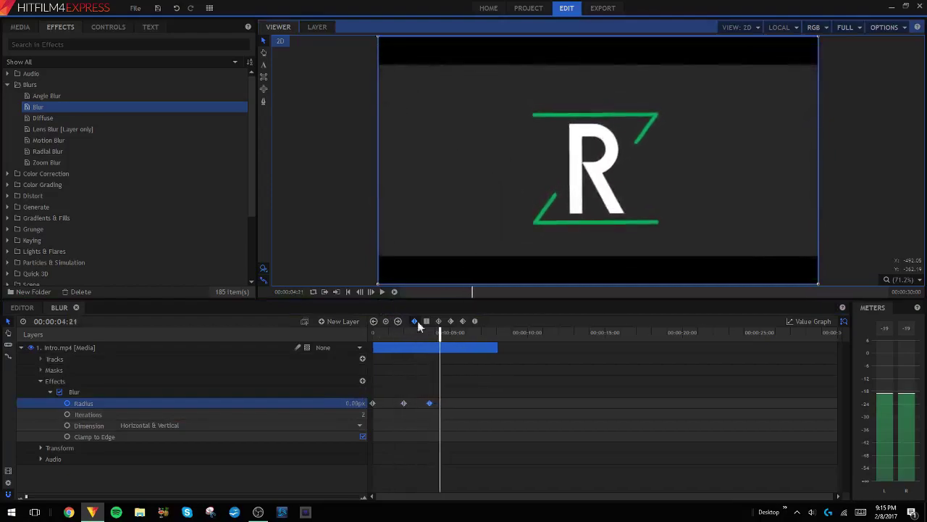
Step: Delete all three Blur radius keyframes
{"action": "left_click_drag", "start_coordinate": [465, 416], "coordinate": [378, 396]}
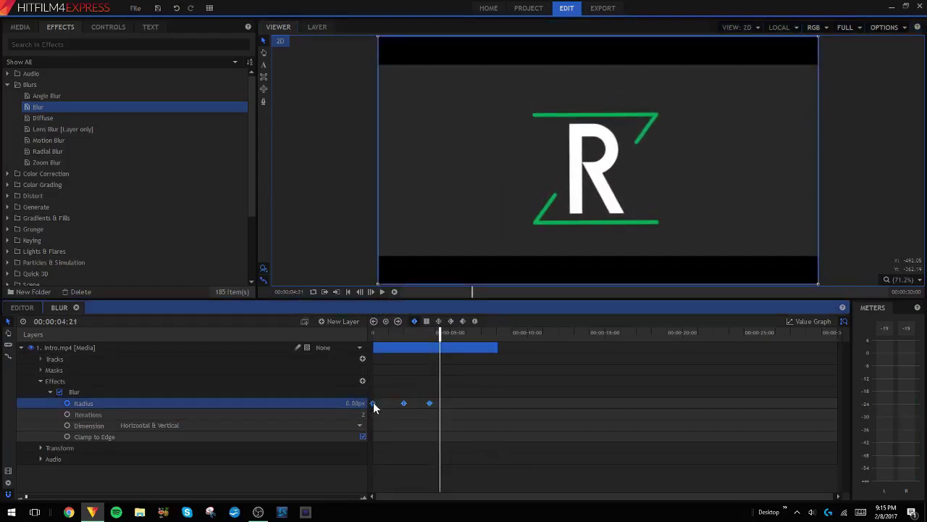
{"action": "right_click", "coordinate": [373, 403]}
{"action": "left_click", "coordinate": [398, 447]}
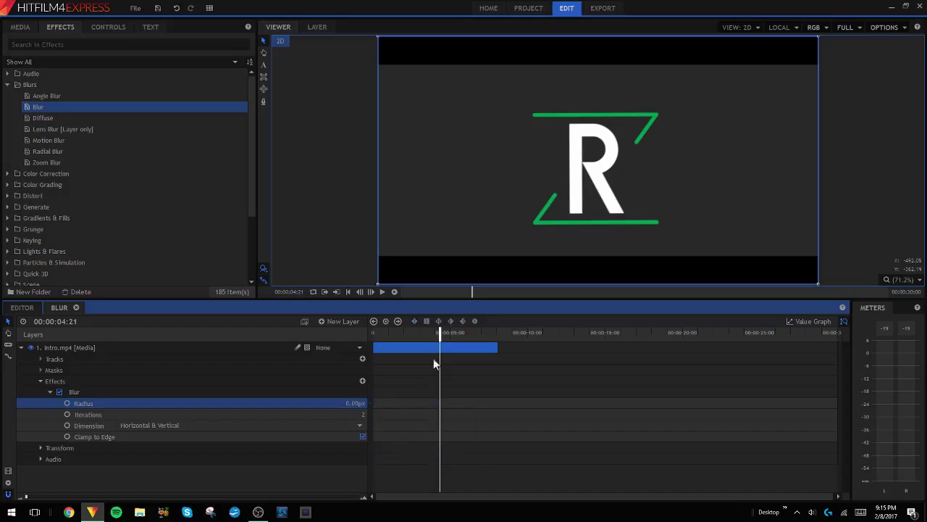